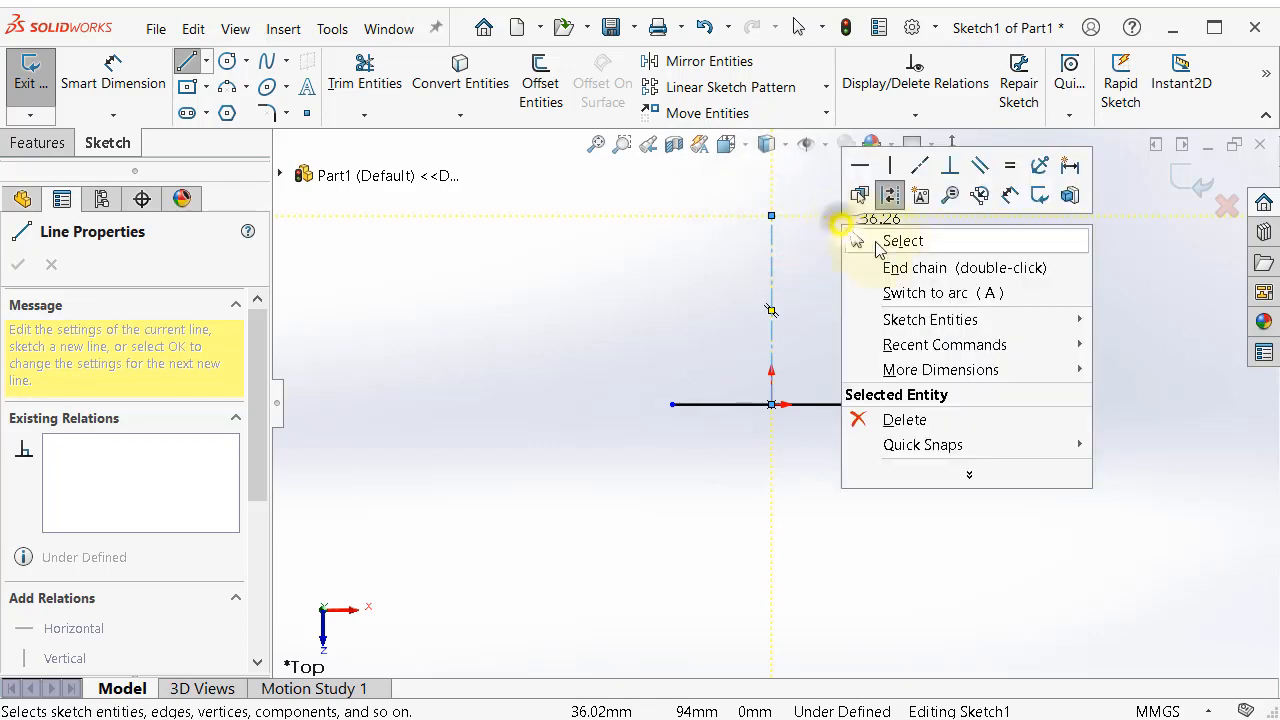
- Dimension the horizontal base line through the origin to a length of 100 mm
{"action": "left_click", "coordinate": [860, 241]}
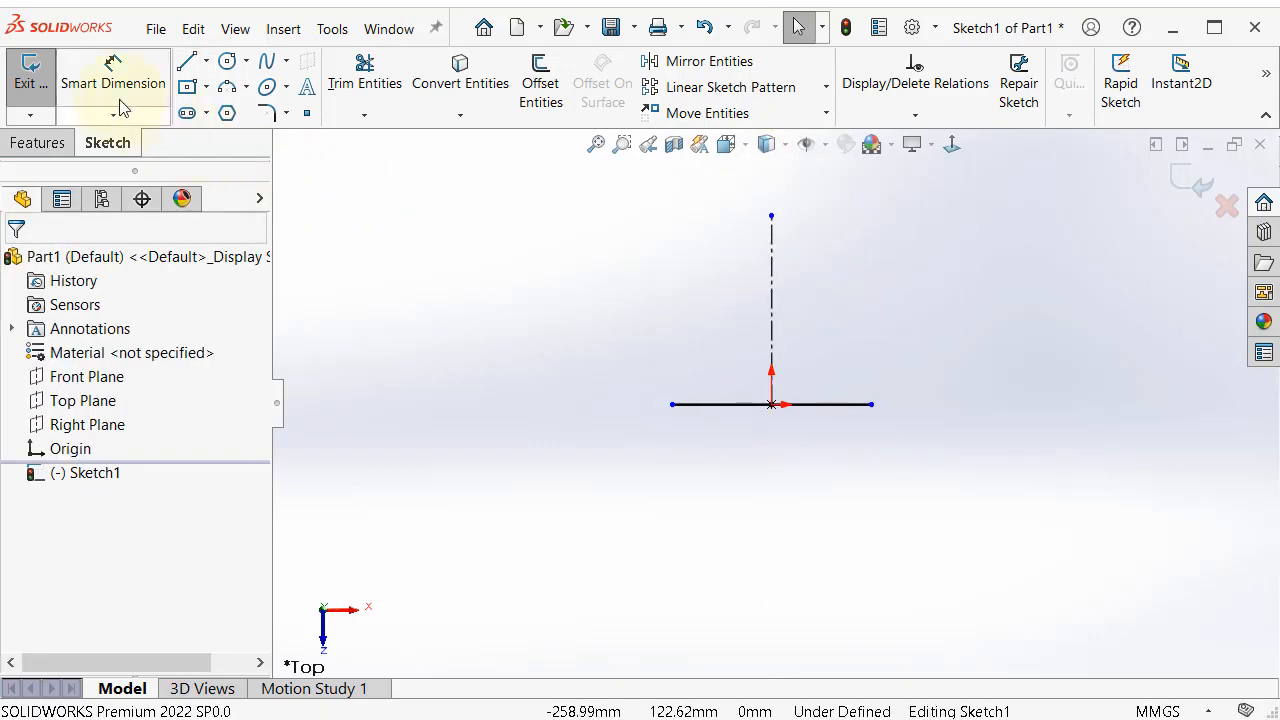
{"action": "left_click", "coordinate": [110, 67]}
{"action": "left_click", "coordinate": [848, 416]}
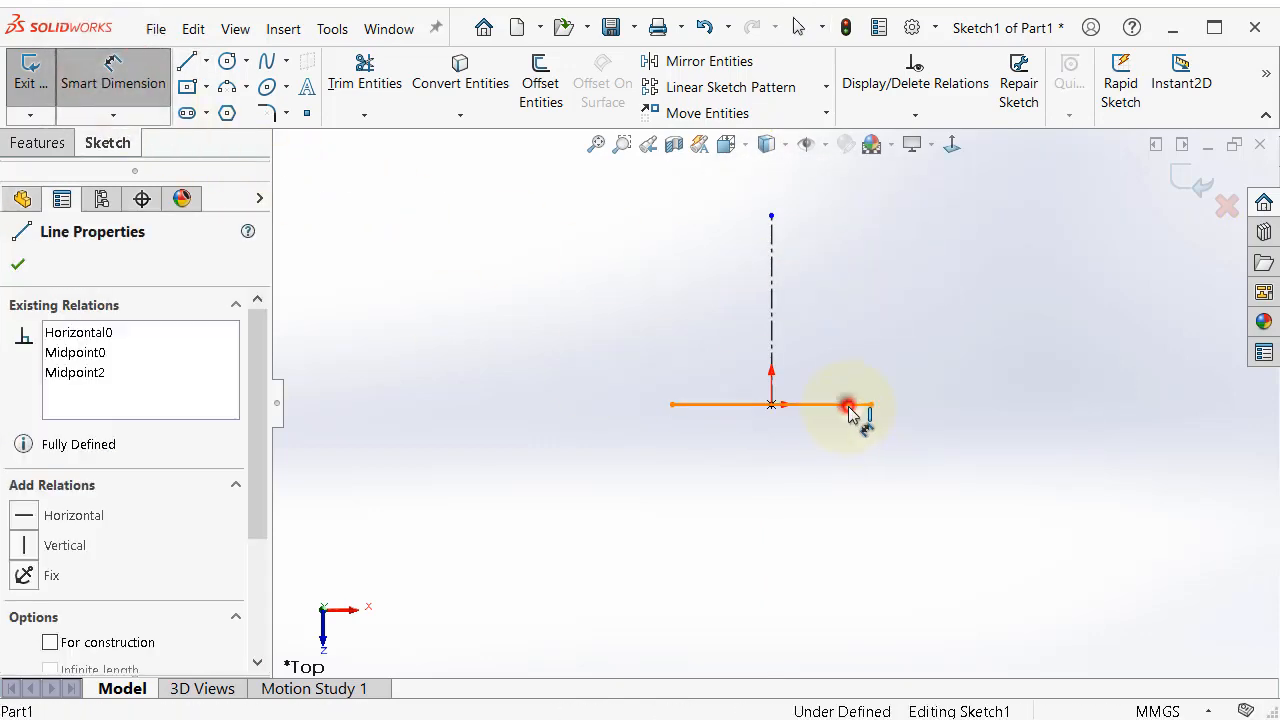
{"action": "left_click", "coordinate": [800, 491]}
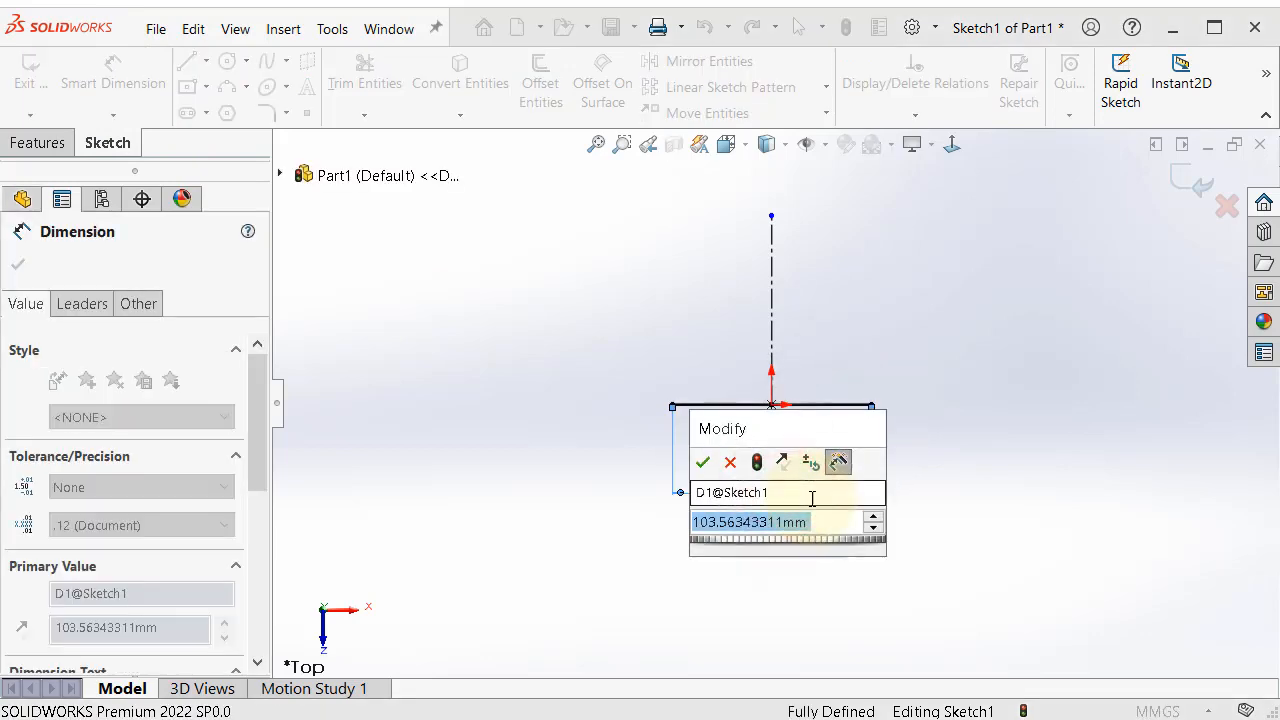
{"action": "type", "text": "100"}
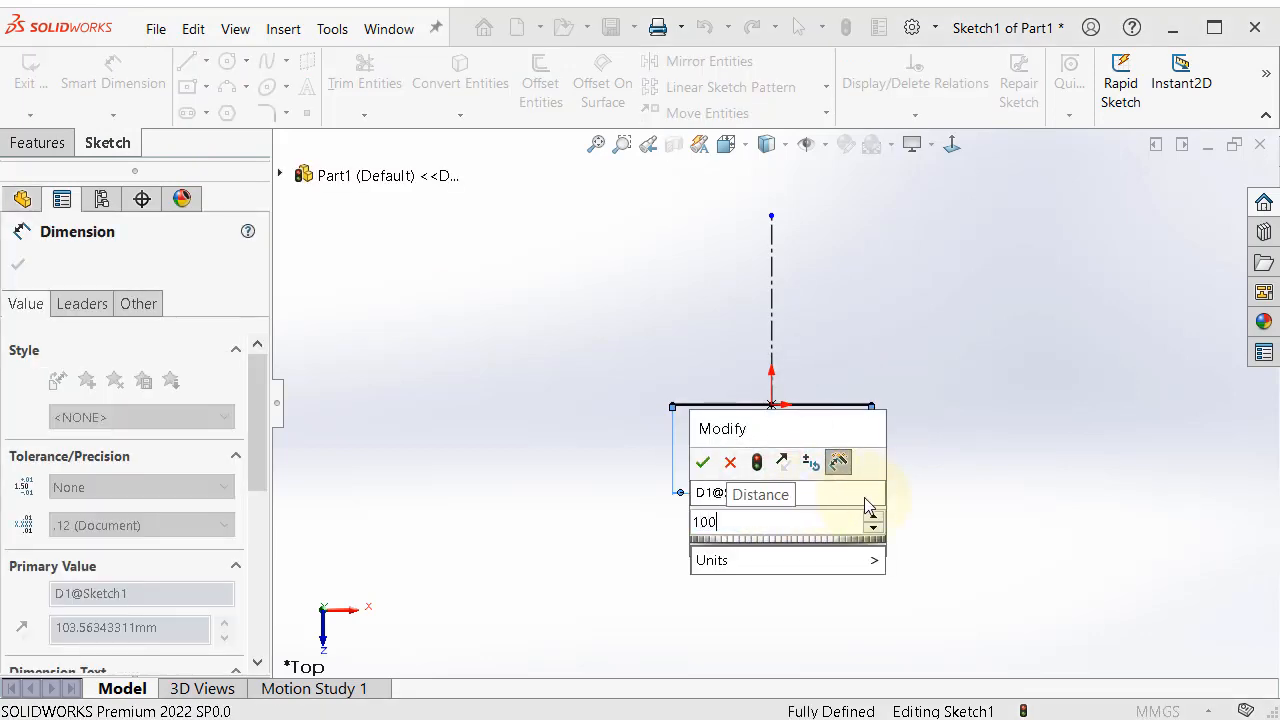
{"action": "left_click", "coordinate": [702, 460]}
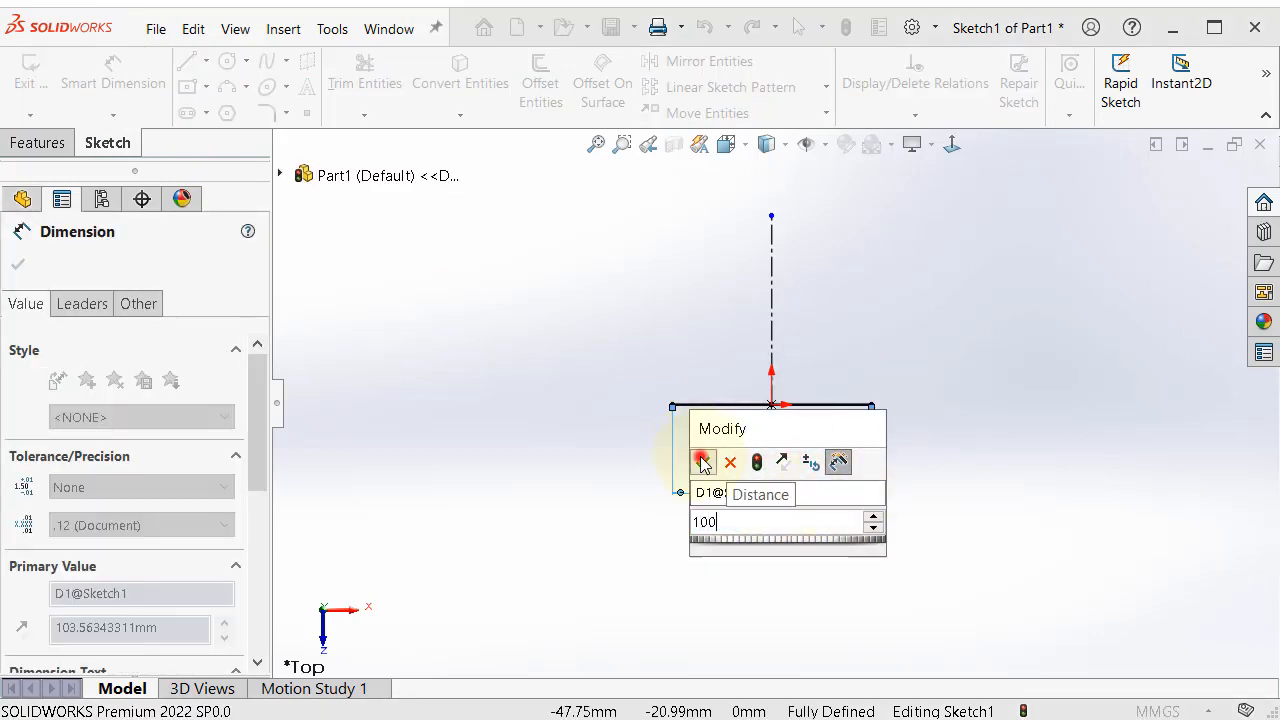
- Dimension the vertical centerline above the origin to a length of 180 mm
{"action": "left_click", "coordinate": [772, 292]}
{"action": "left_click", "coordinate": [1002, 342]}
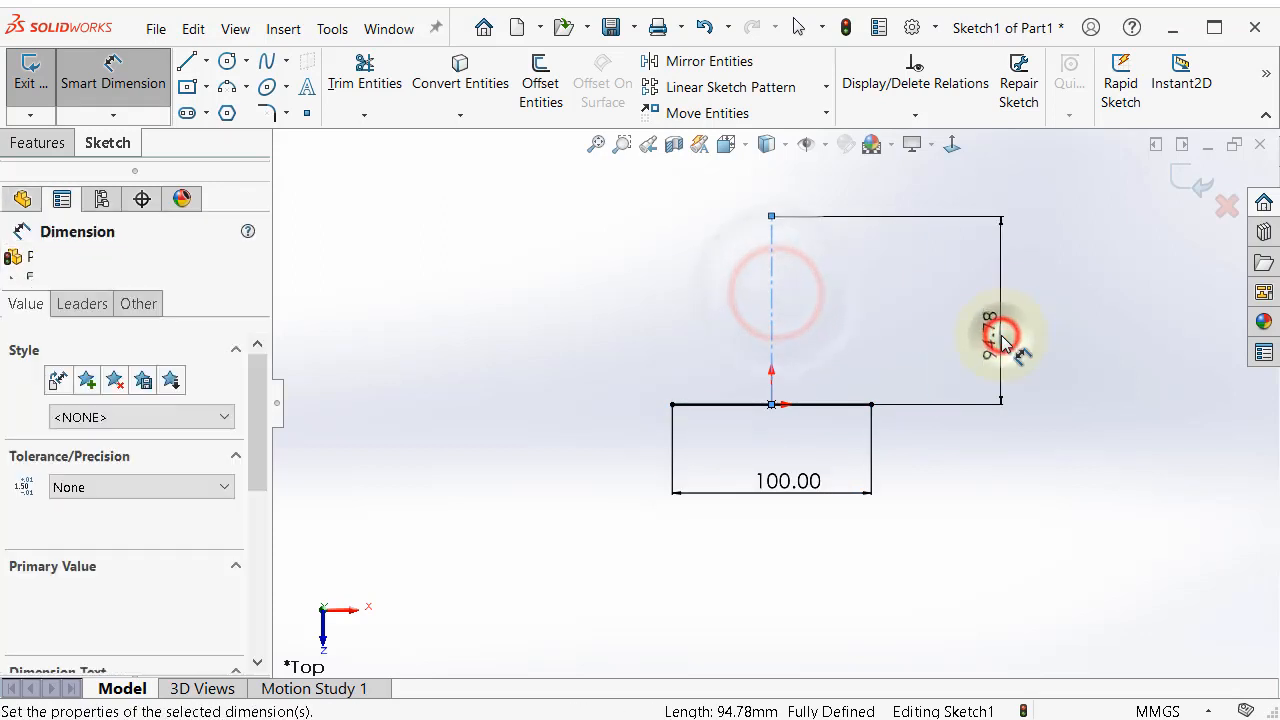
{"action": "type", "text": "1"}
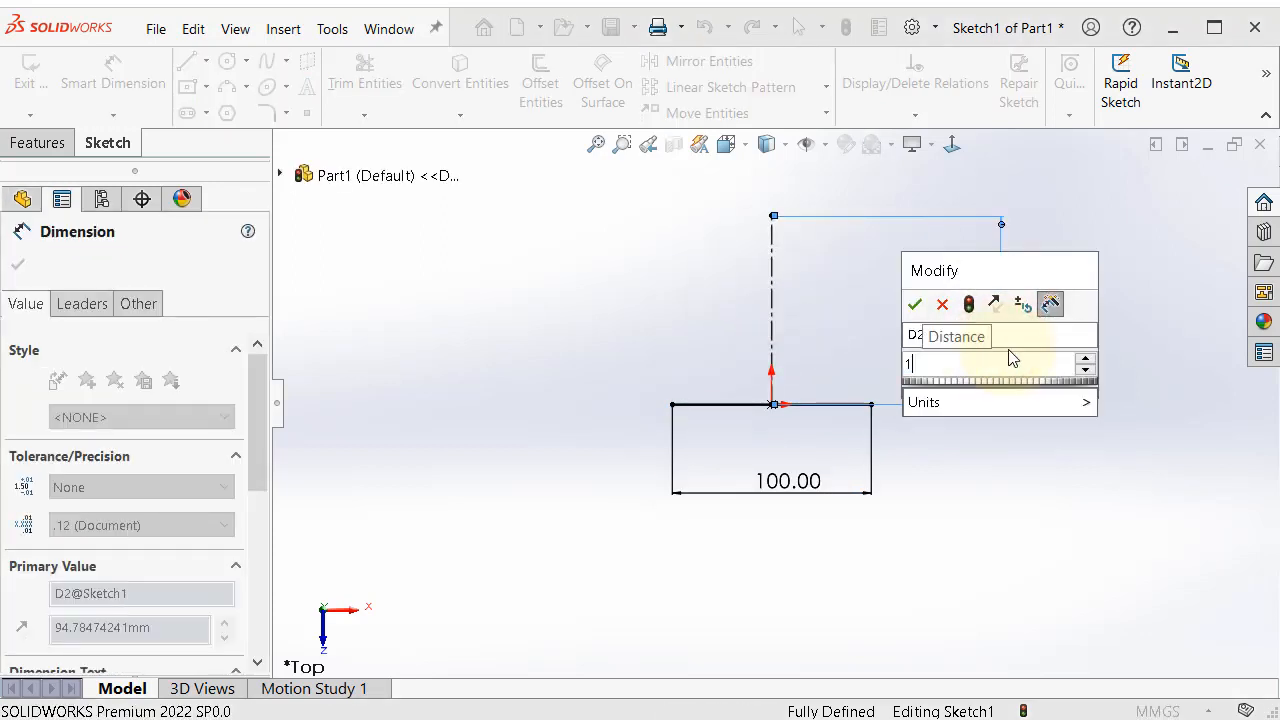
{"action": "type", "text": "80"}
{"action": "left_click", "coordinate": [914, 305]}
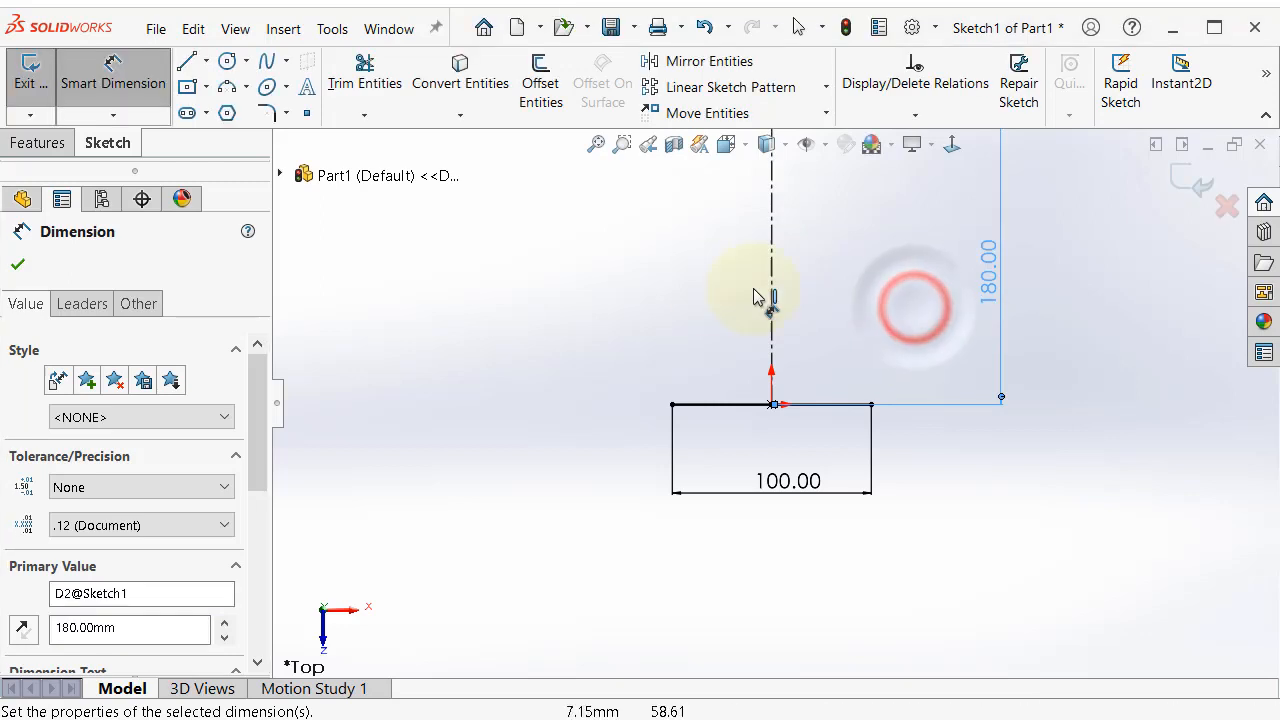
{"action": "left_click", "coordinate": [668, 288]}
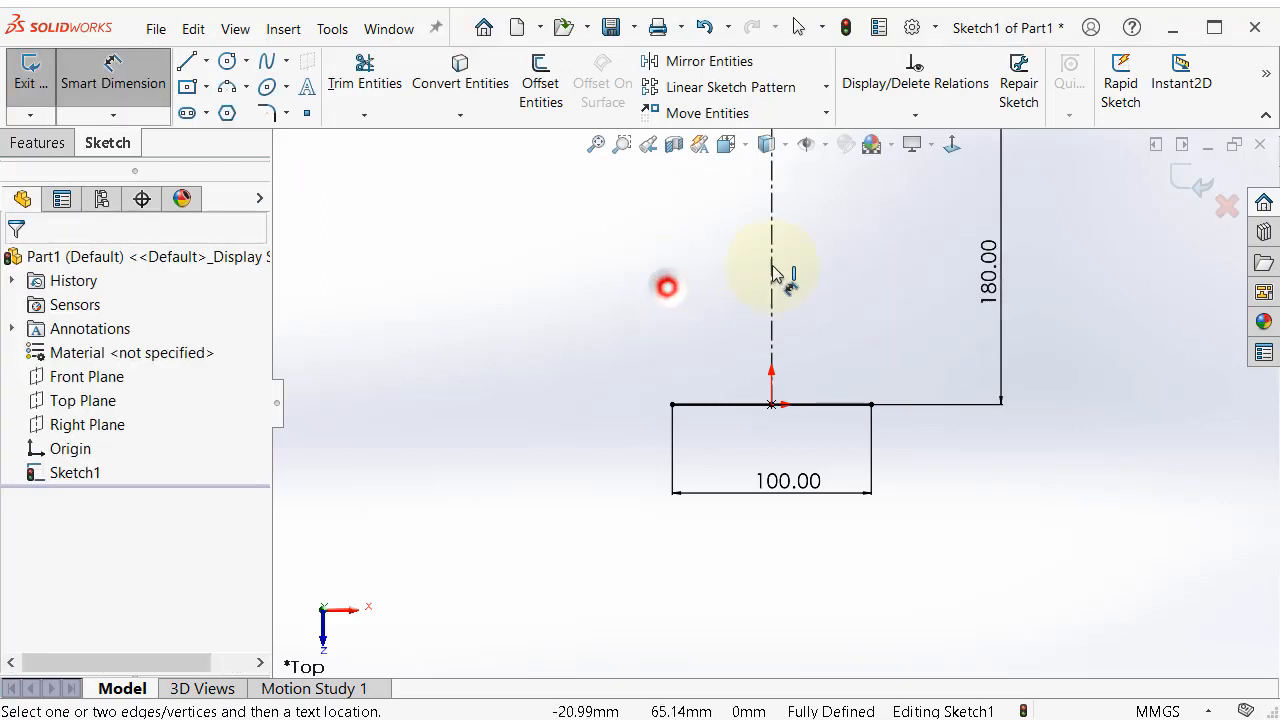
- Sketch a vertical line about 101 mm long upward from the base line's left endpoint
{"action": "left_click", "coordinate": [205, 61]}
{"action": "left_click", "coordinate": [206, 88]}
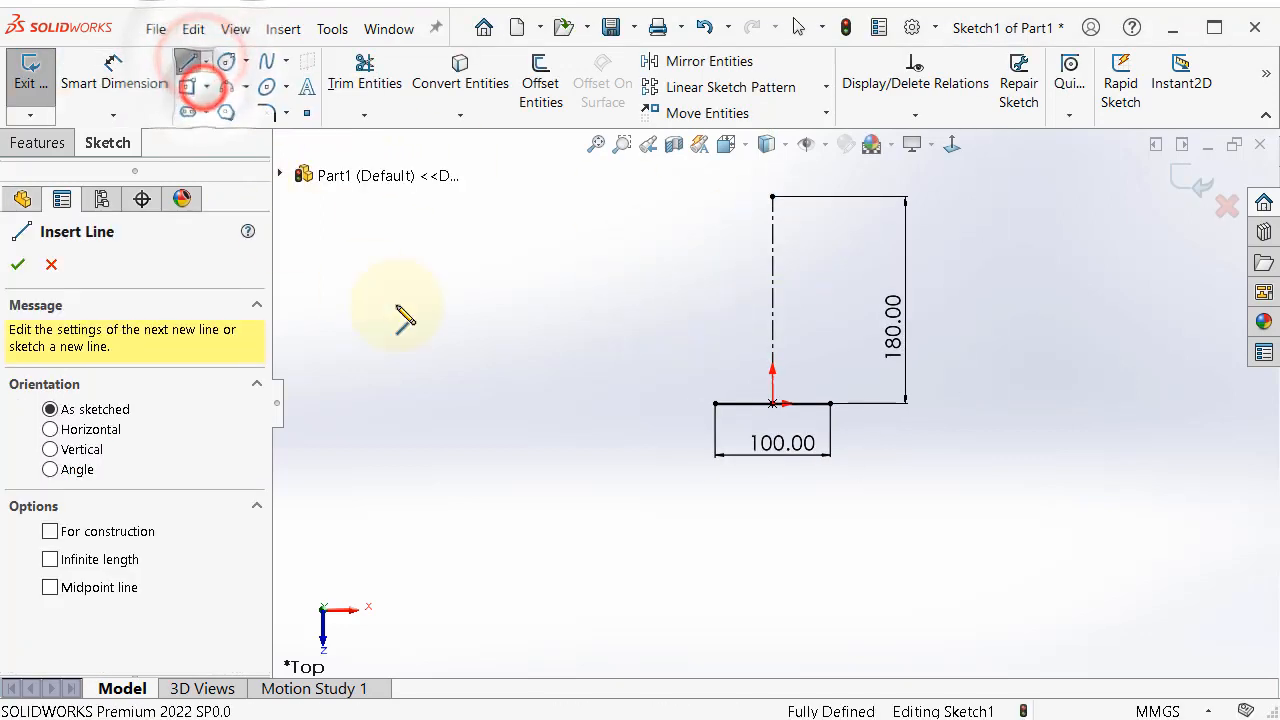
{"action": "left_click", "coordinate": [715, 404]}
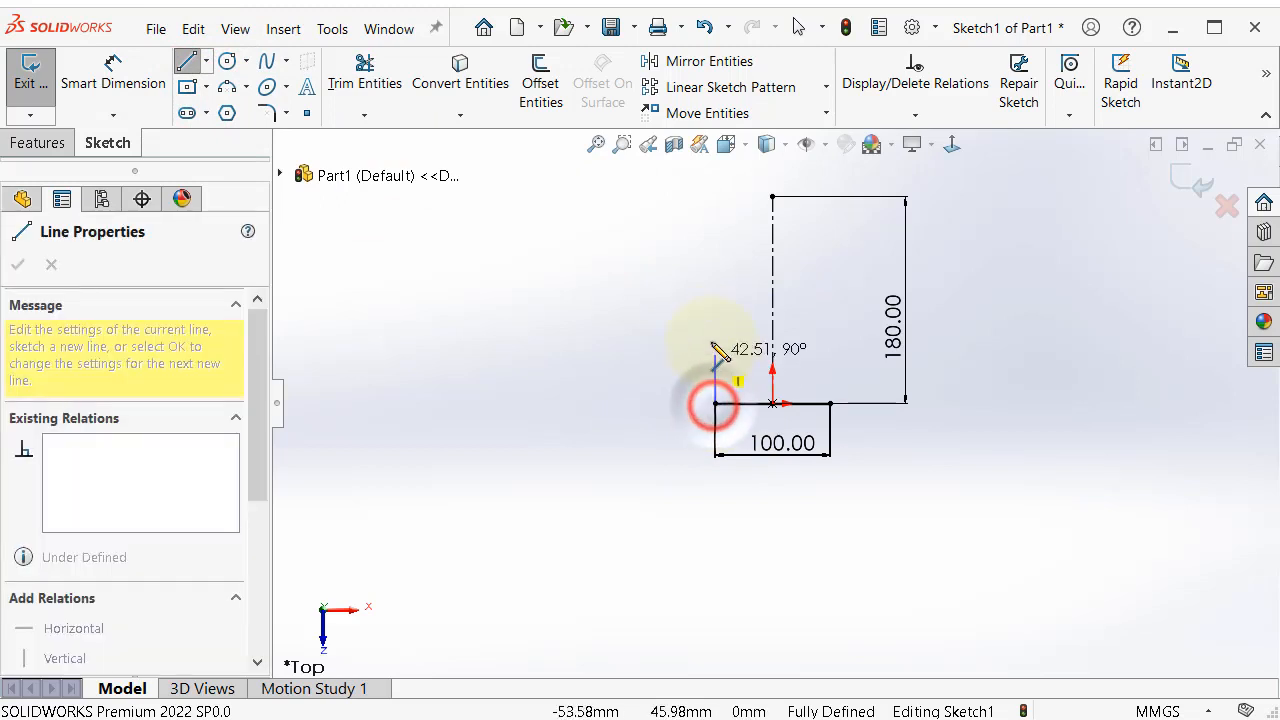
{"action": "left_click", "coordinate": [718, 289]}
{"action": "left_click", "coordinate": [717, 289]}
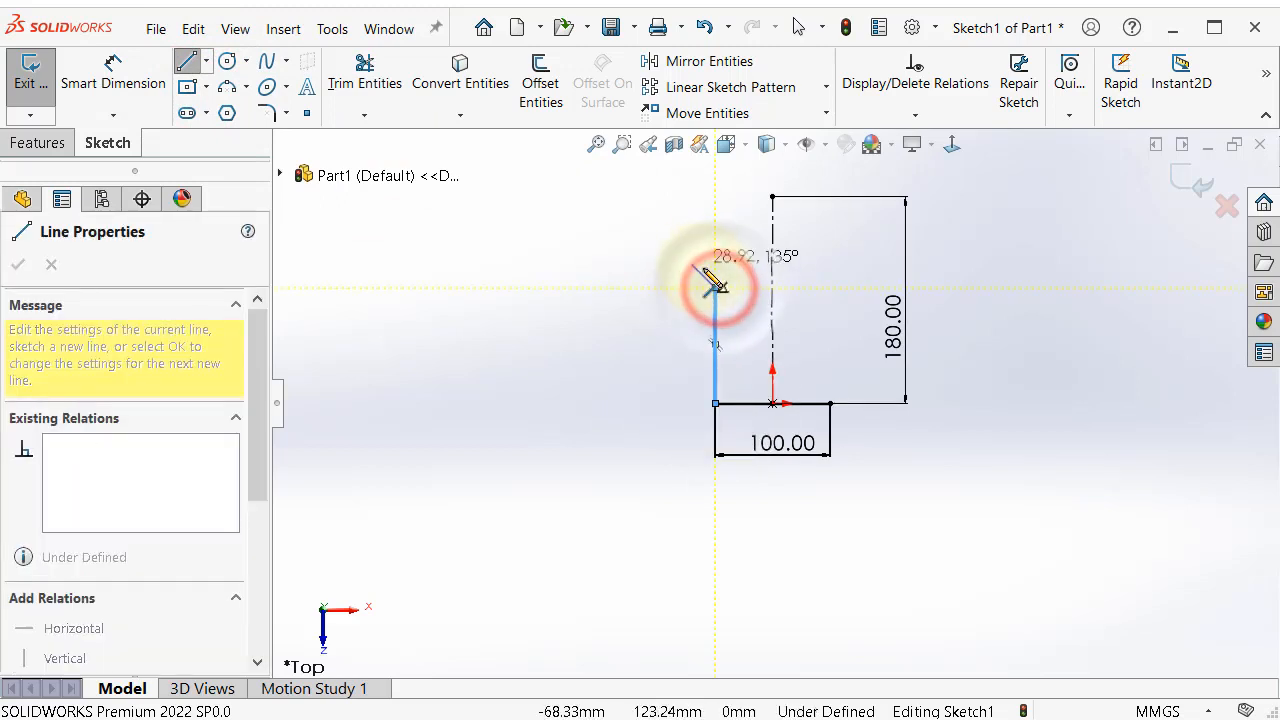
- Continue the profile with a large arc around the centerline's upper end and close it with a line about 156 mm long to the base line's right endpoint
{"action": "left_click", "coordinate": [690, 287]}
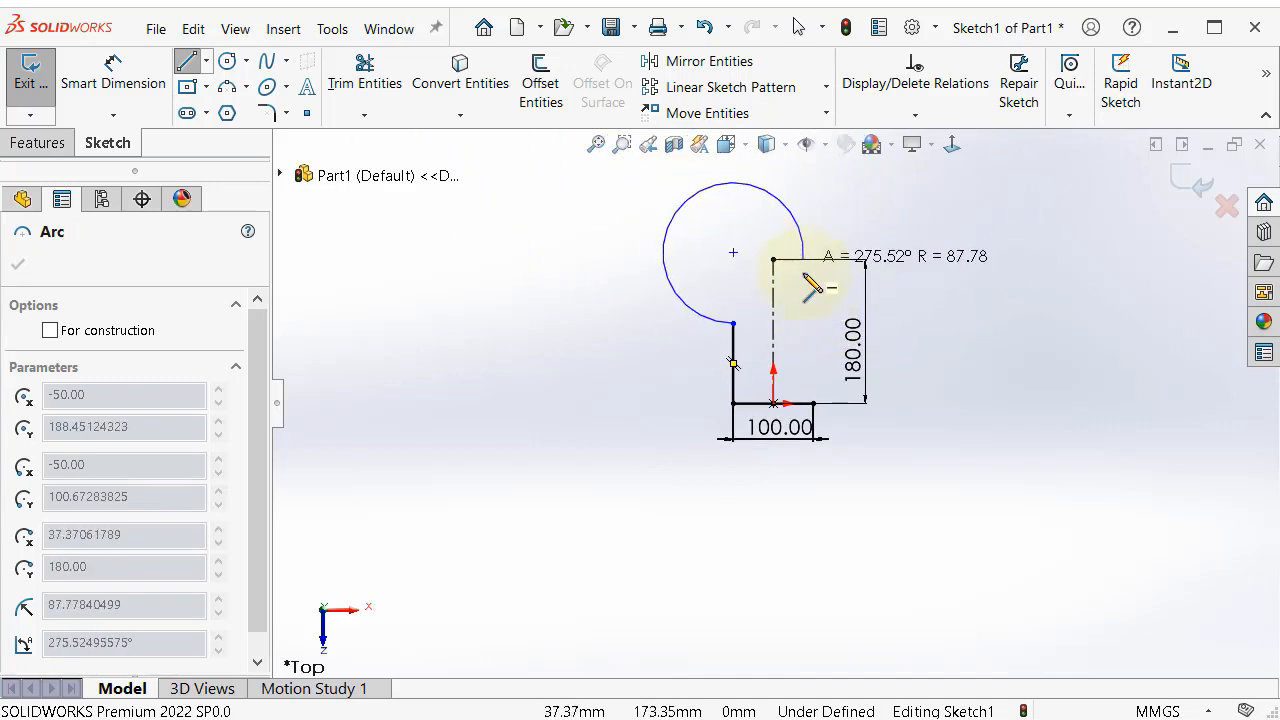
{"action": "left_click", "coordinate": [803, 278]}
{"action": "scroll", "coordinate": [814, 375], "scroll_direction": "down", "scroll_amount": 3}
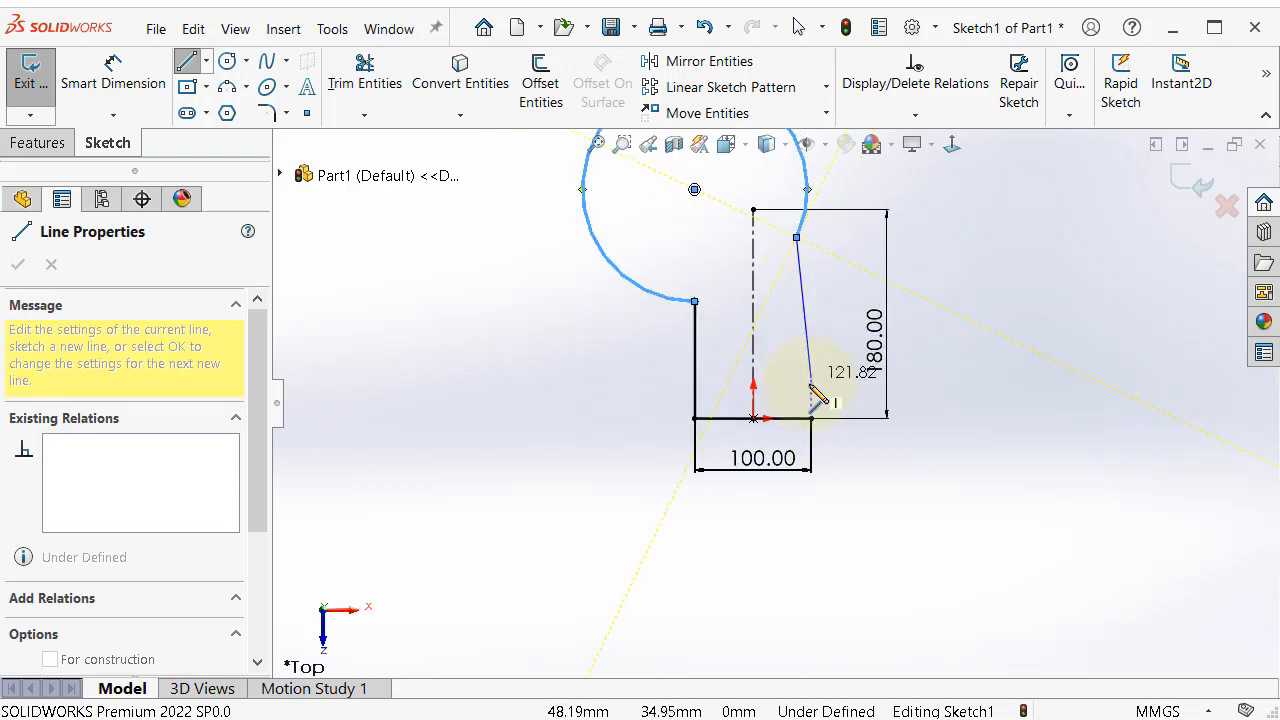
{"action": "scroll", "coordinate": [812, 420], "scroll_direction": "down", "scroll_amount": 1}
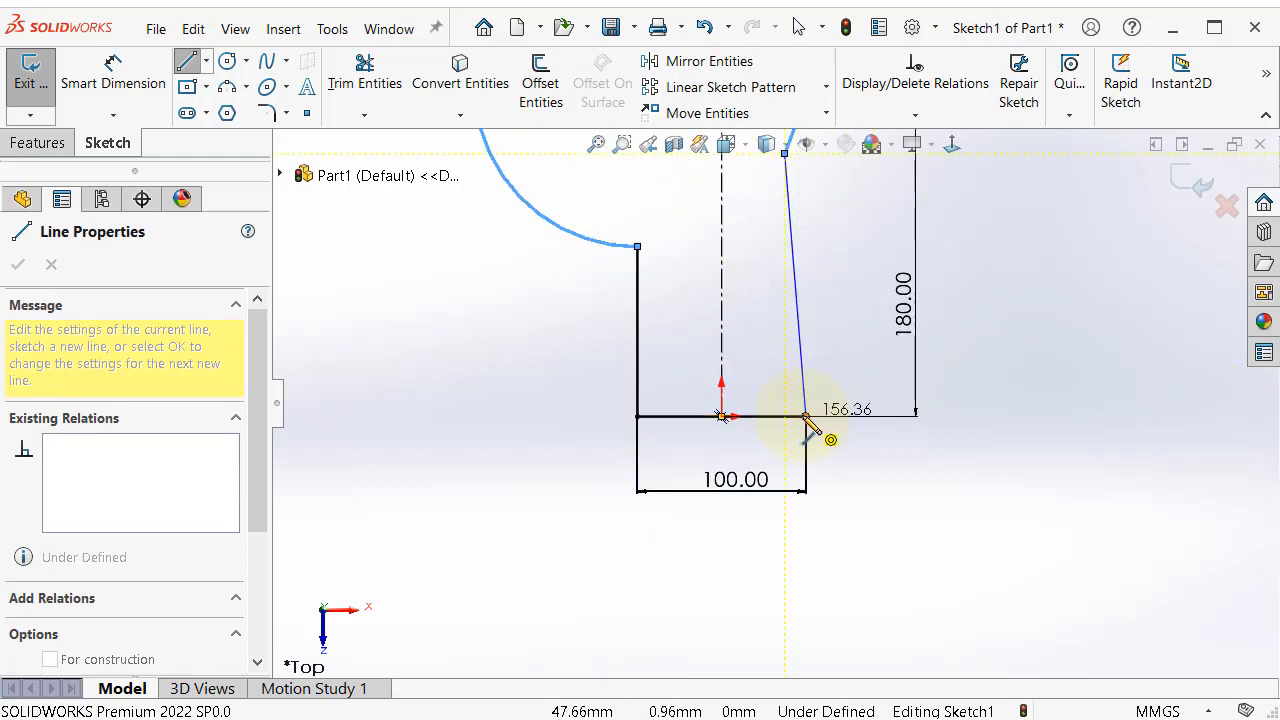
{"action": "left_click", "coordinate": [805, 416]}
{"action": "scroll", "coordinate": [766, 346], "scroll_direction": "up", "scroll_amount": 3}
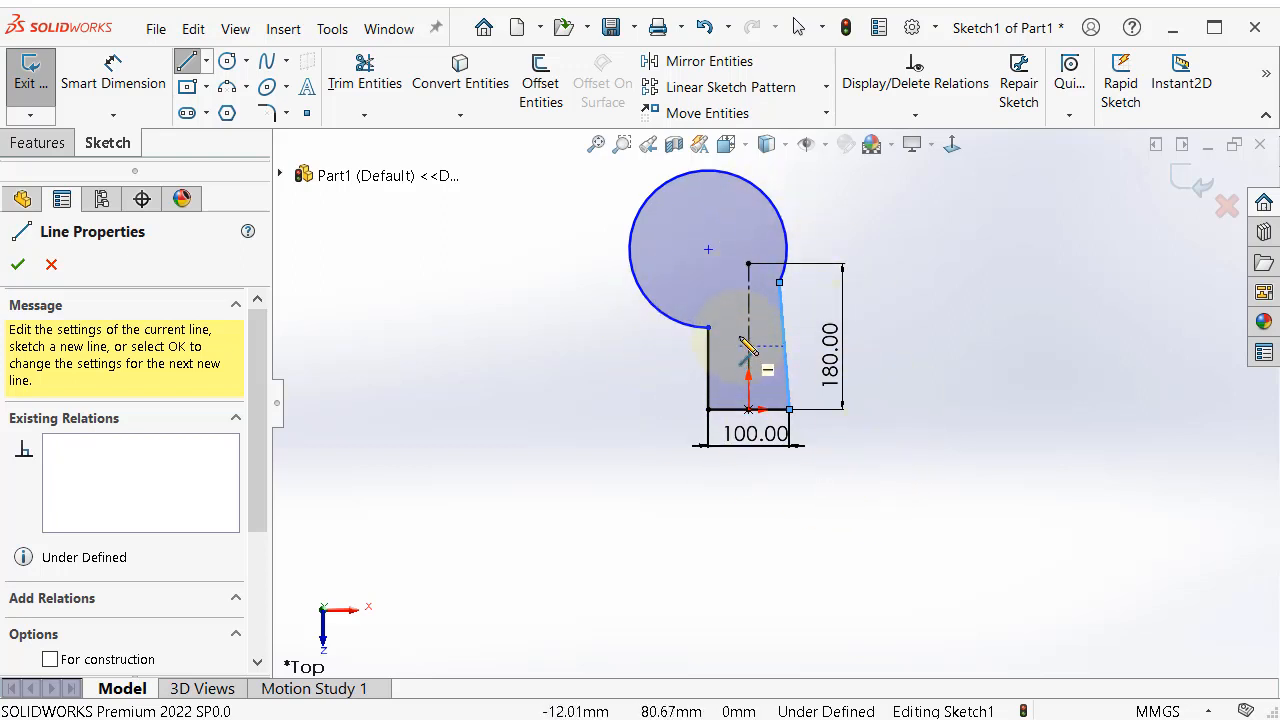
{"action": "key", "text": "Escape"}
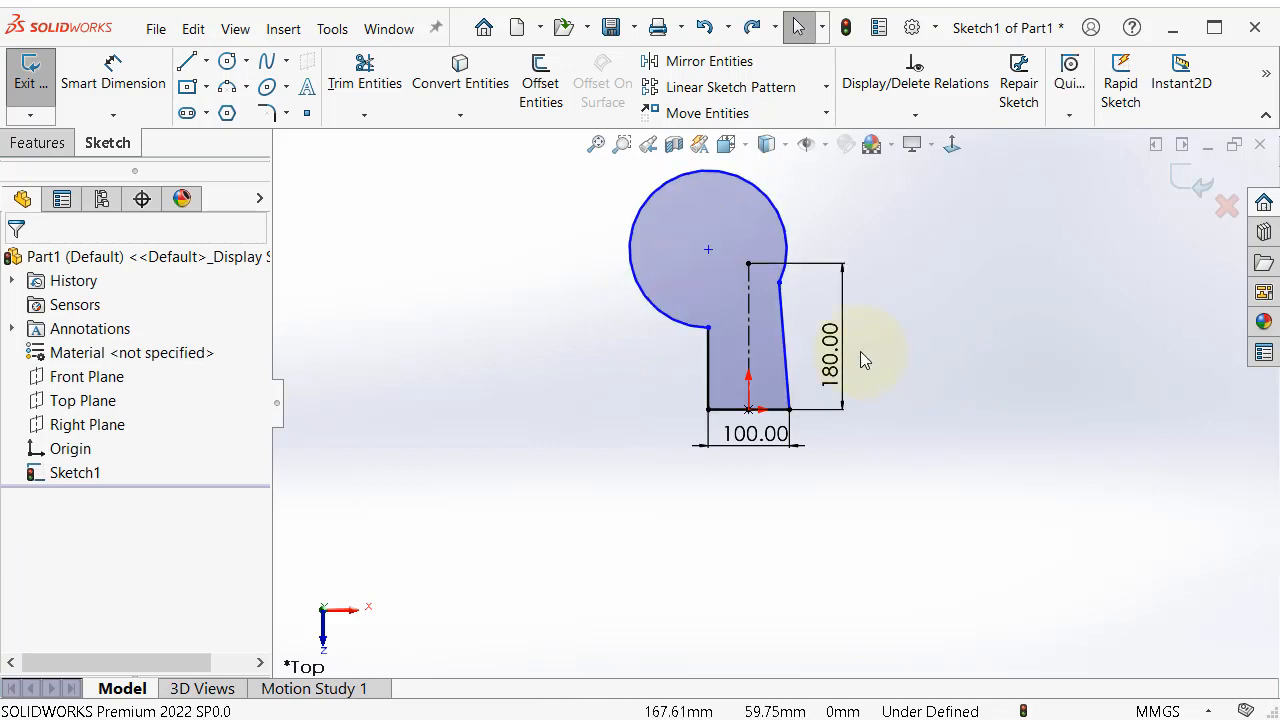
- Add a vertical relation to the slanted line on the profile's right side
{"action": "left_click", "coordinate": [777, 326]}
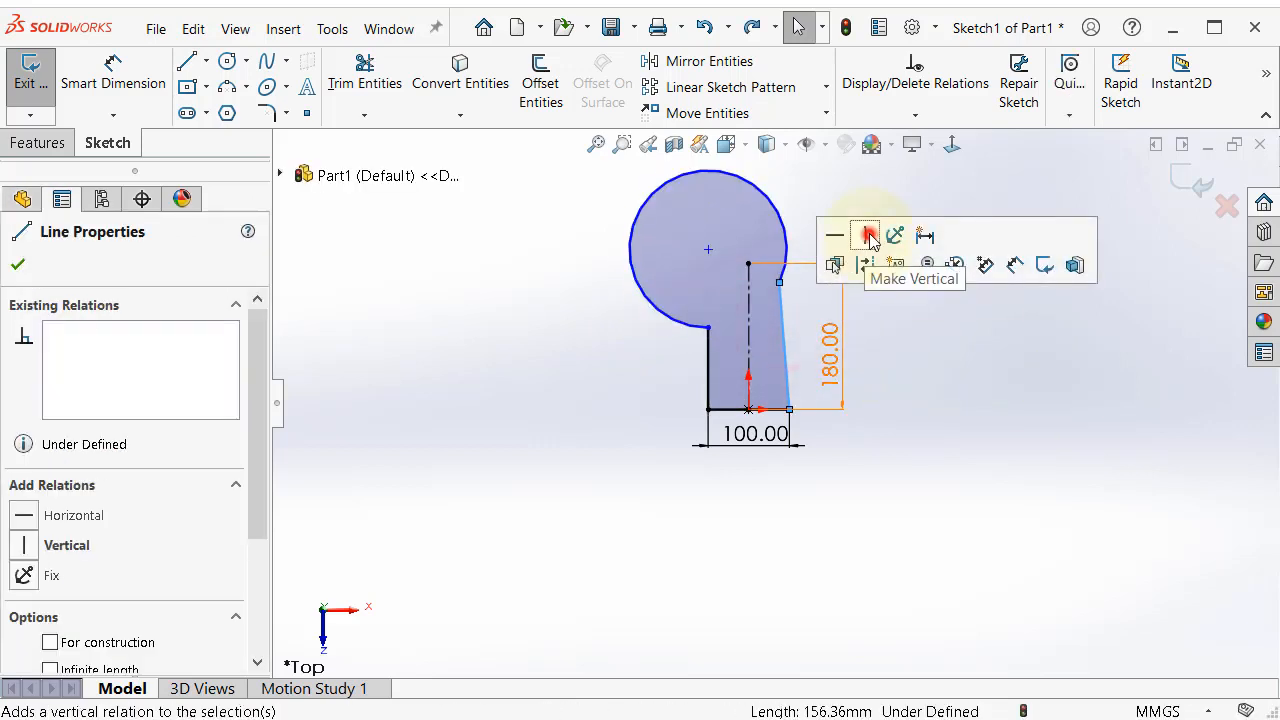
{"action": "left_click", "coordinate": [866, 234]}
{"action": "left_click", "coordinate": [1085, 478]}
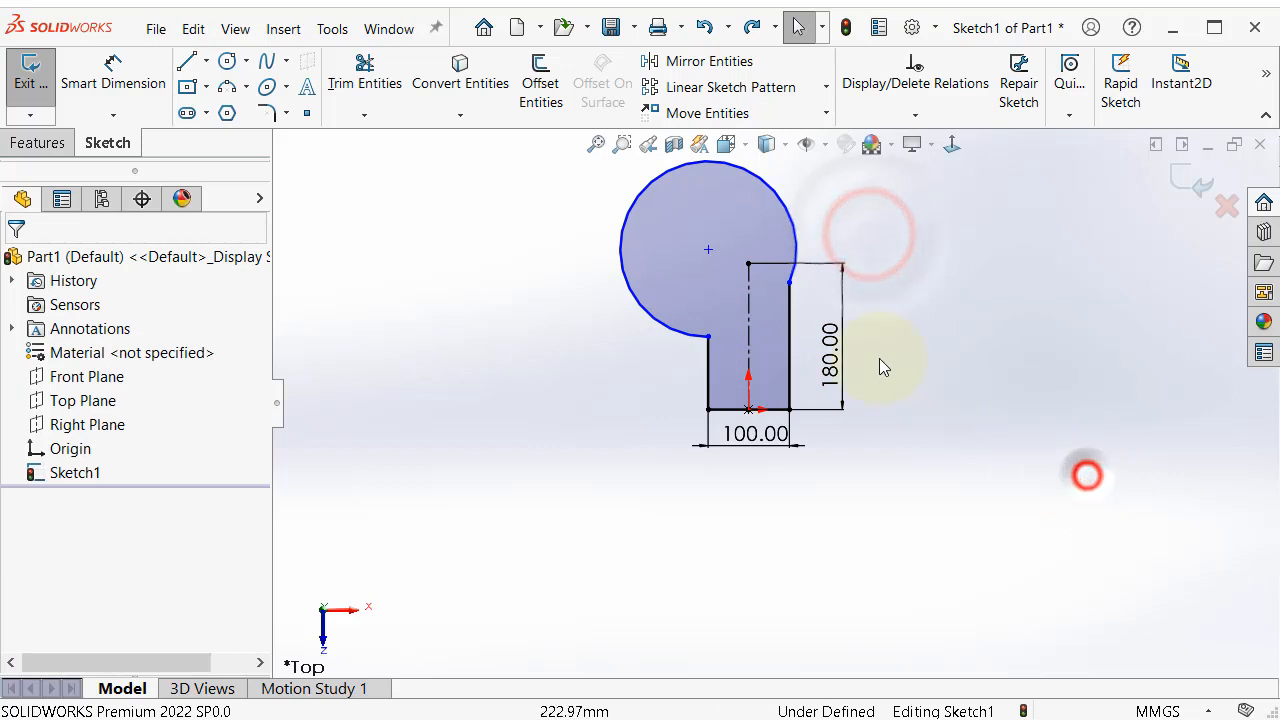
- Try to make the arc's center coincident with the centerline's upper endpoint
{"action": "left_click", "coordinate": [790, 283]}
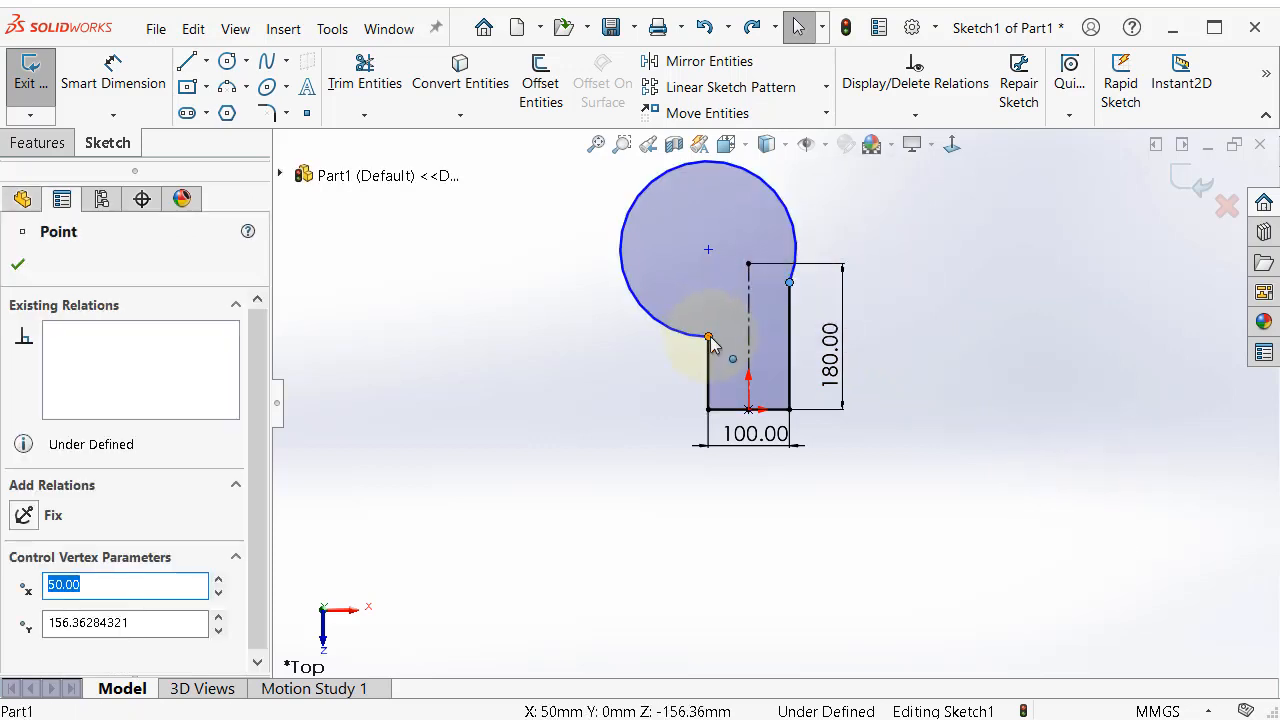
{"action": "left_click", "coordinate": [707, 668]}
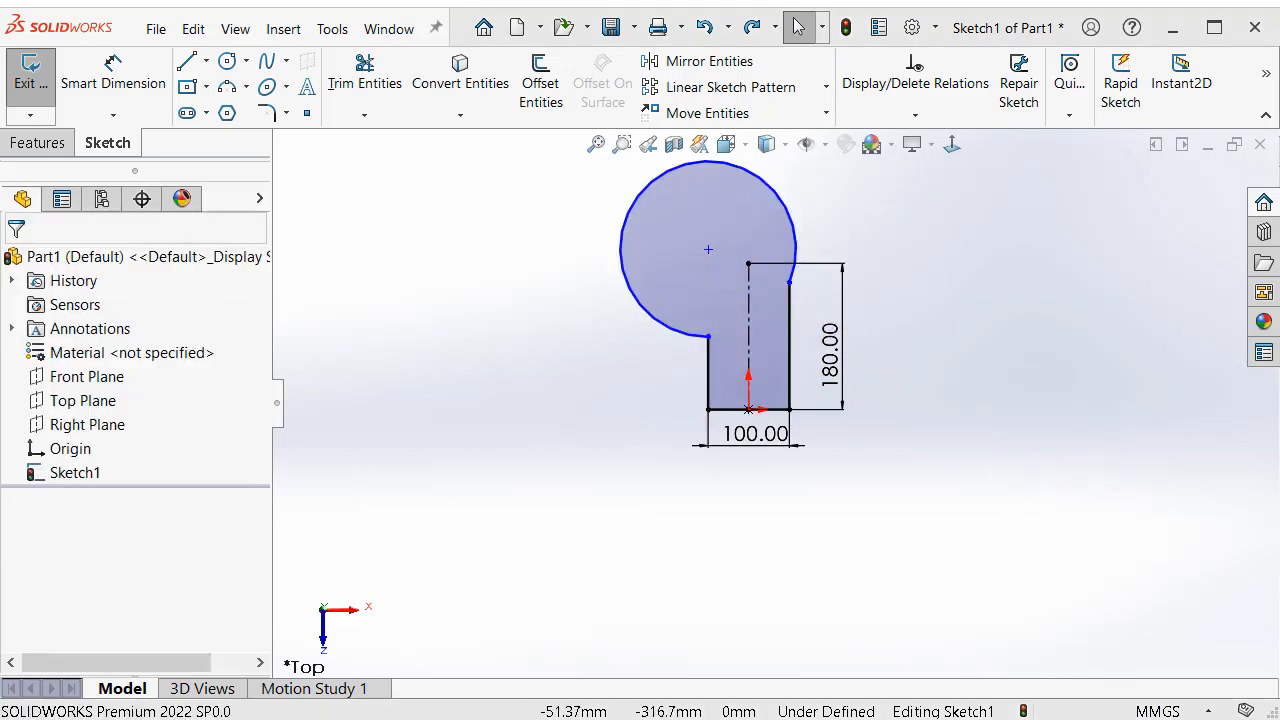
{"action": "left_click", "coordinate": [708, 249]}
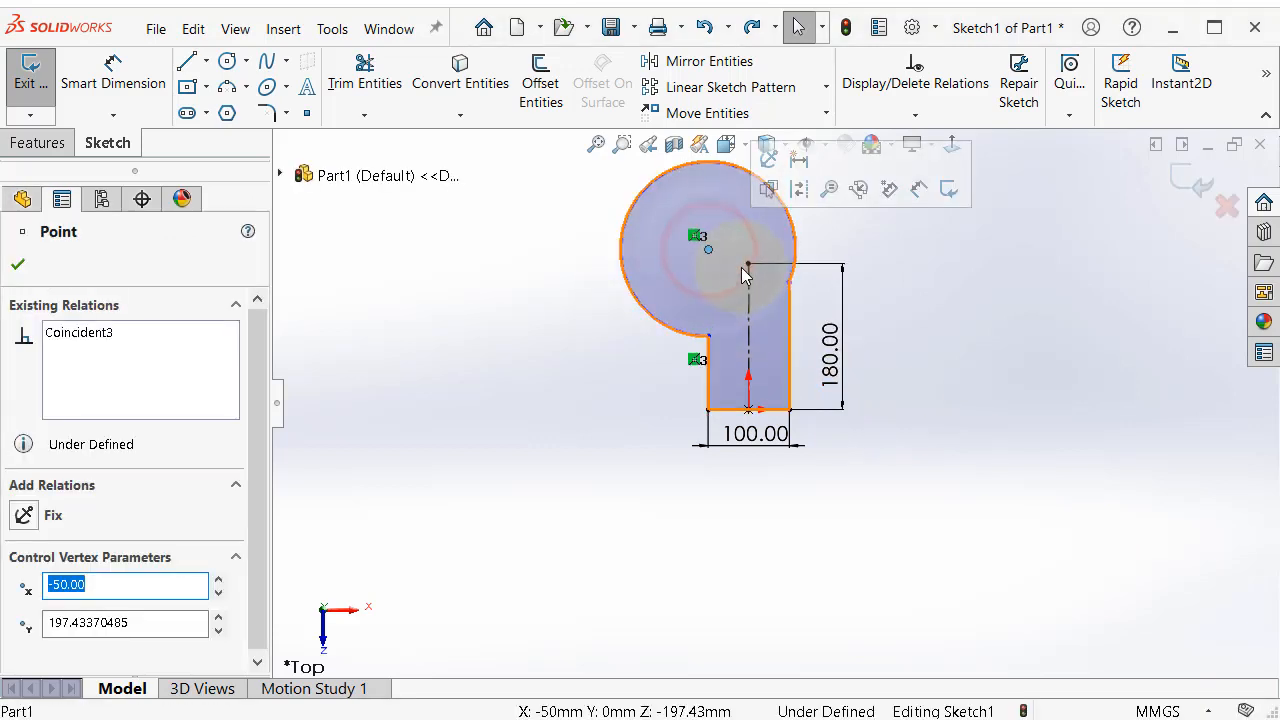
{"action": "left_click", "coordinate": [749, 266], "text": "ctrl"}
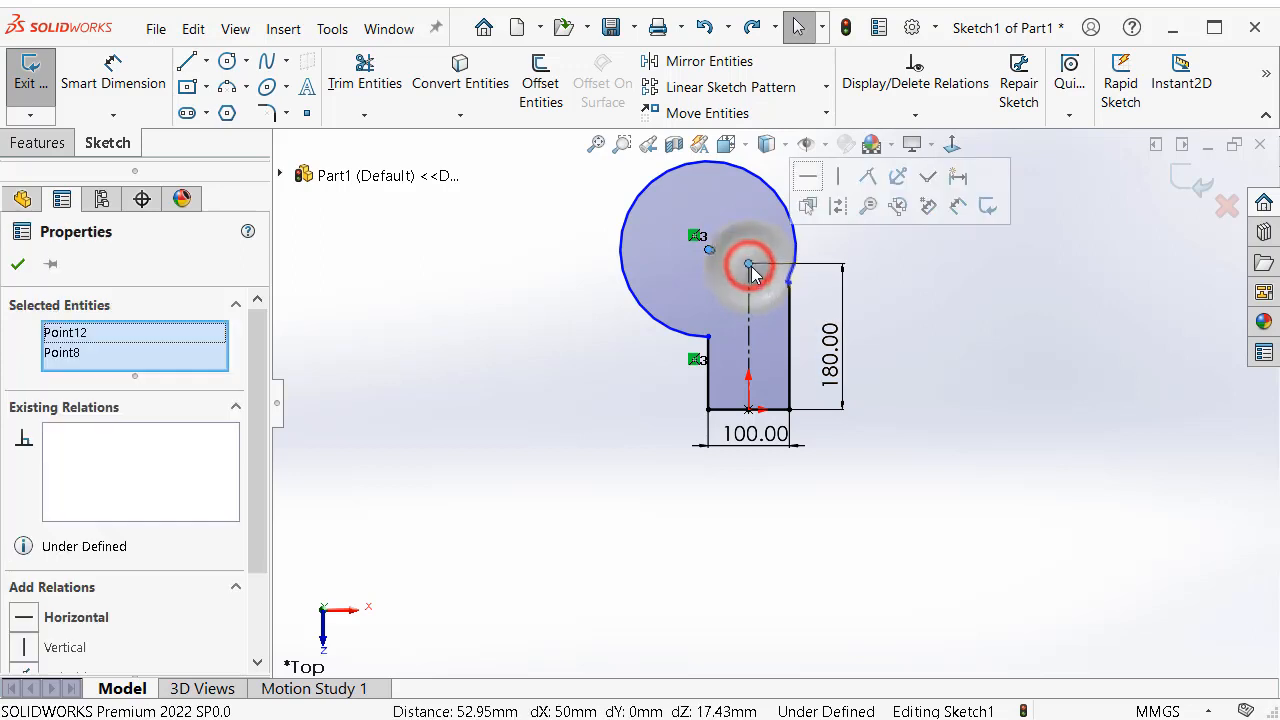
{"action": "left_click", "coordinate": [868, 180]}
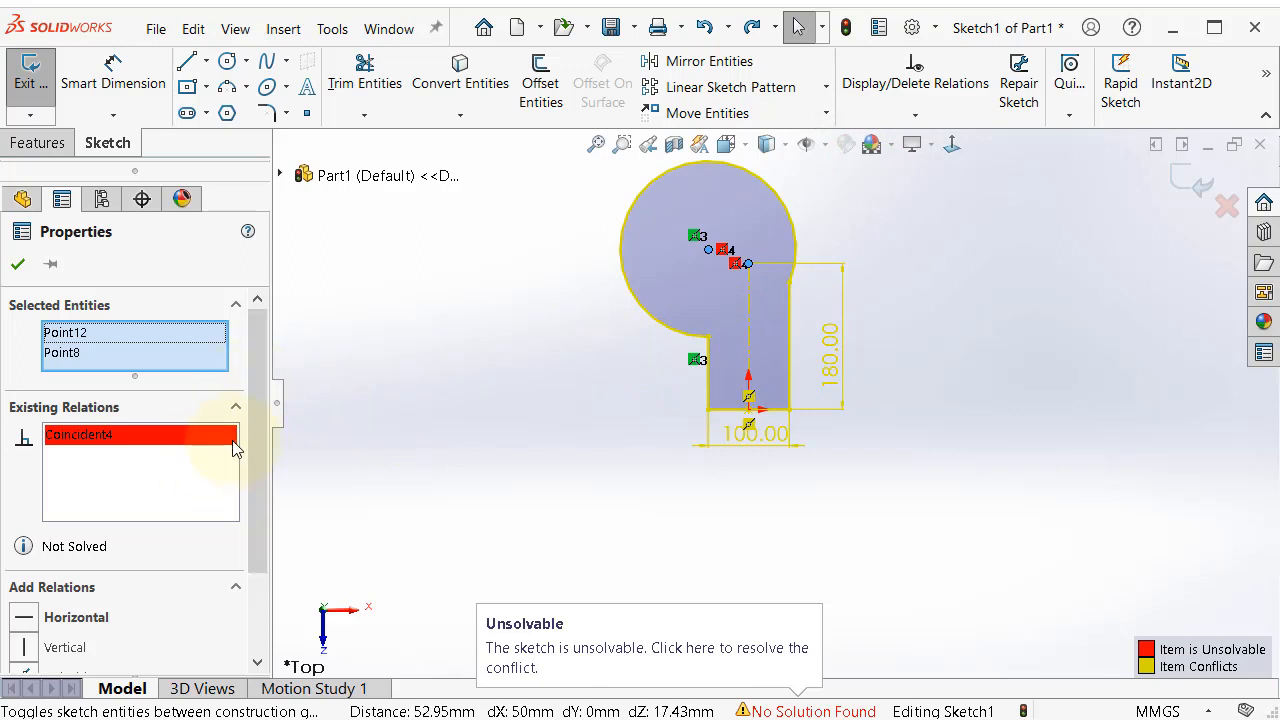
- Inspect the conflicting relations around the arc's center and undo the last coincident relation
{"action": "left_click_drag", "start_coordinate": [255, 391], "coordinate": [261, 461]}
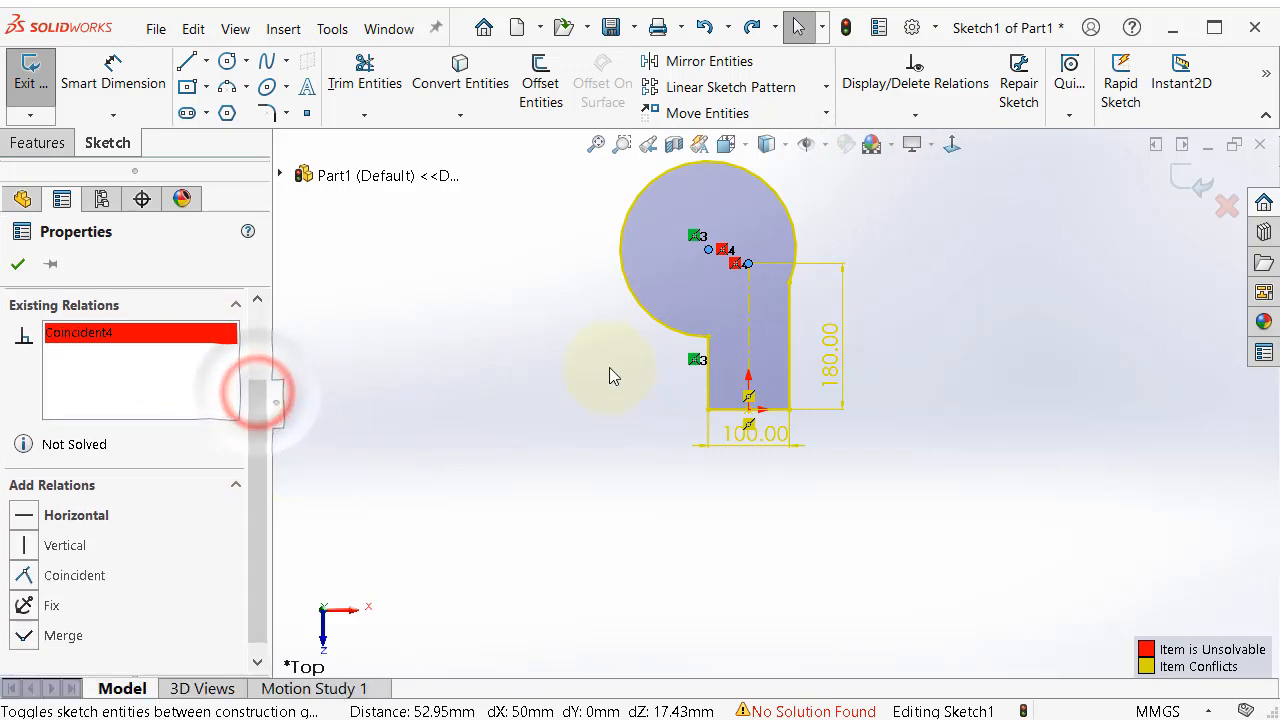
{"action": "left_click", "coordinate": [408, 294]}
{"action": "left_click", "coordinate": [472, 292]}
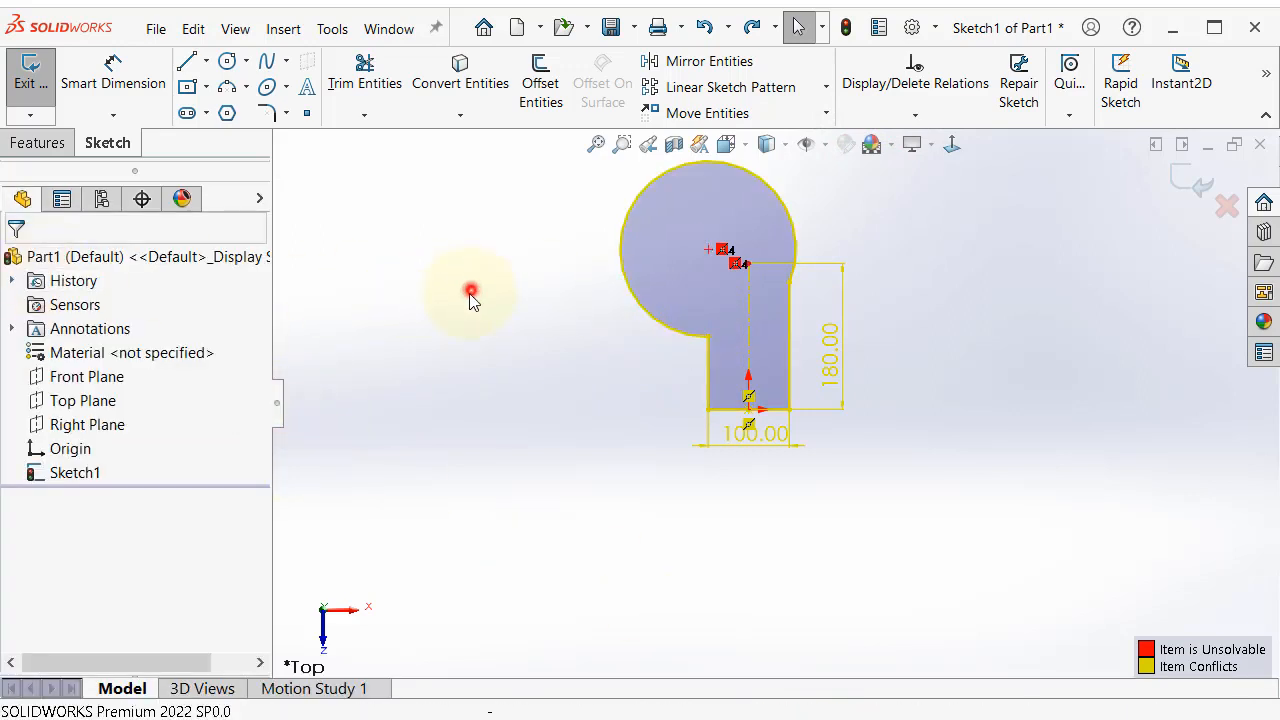
{"action": "scroll", "coordinate": [762, 280], "scroll_direction": "down", "scroll_amount": 5}
{"action": "left_click", "coordinate": [566, 252]}
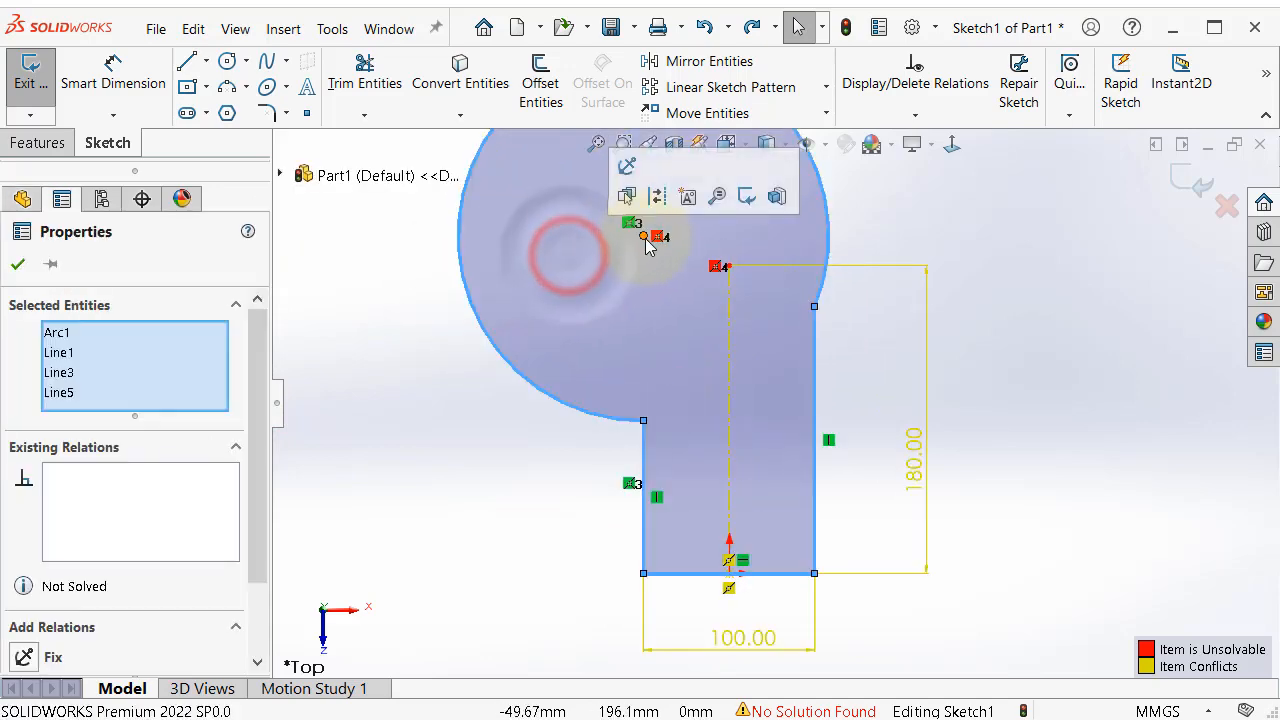
{"action": "left_click", "coordinate": [376, 386]}
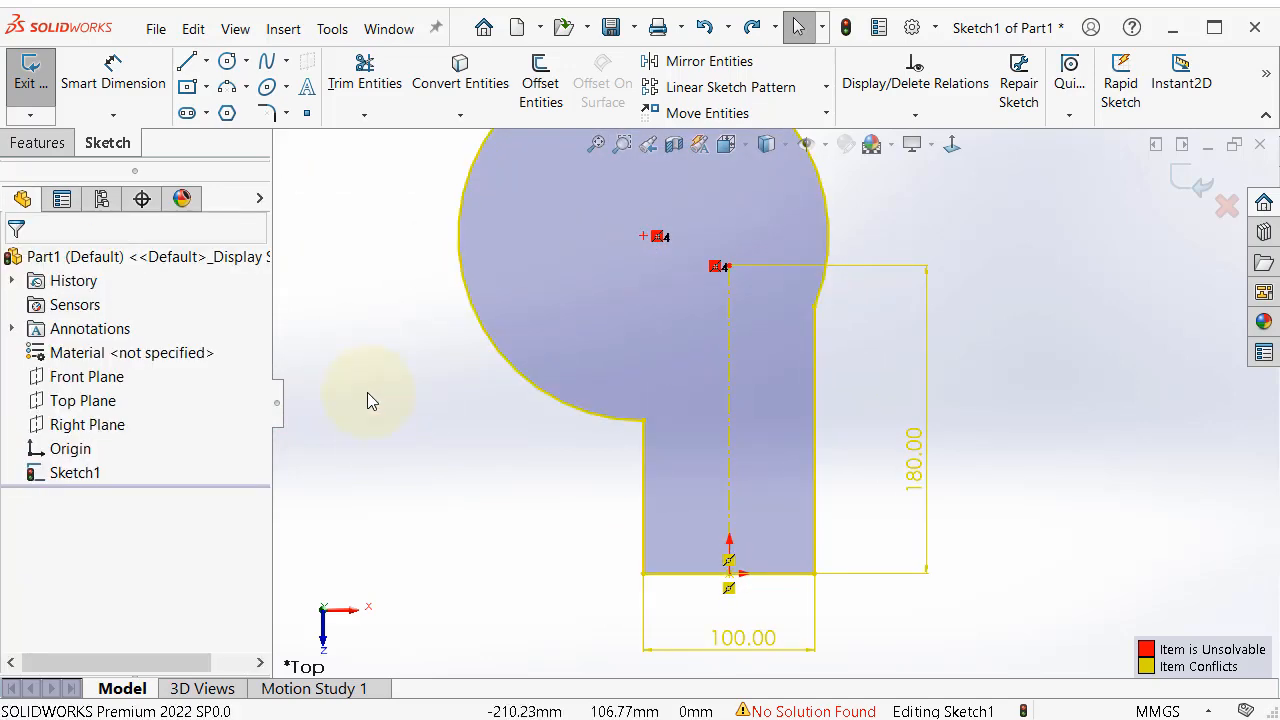
{"action": "key", "text": "ctrl+z"}
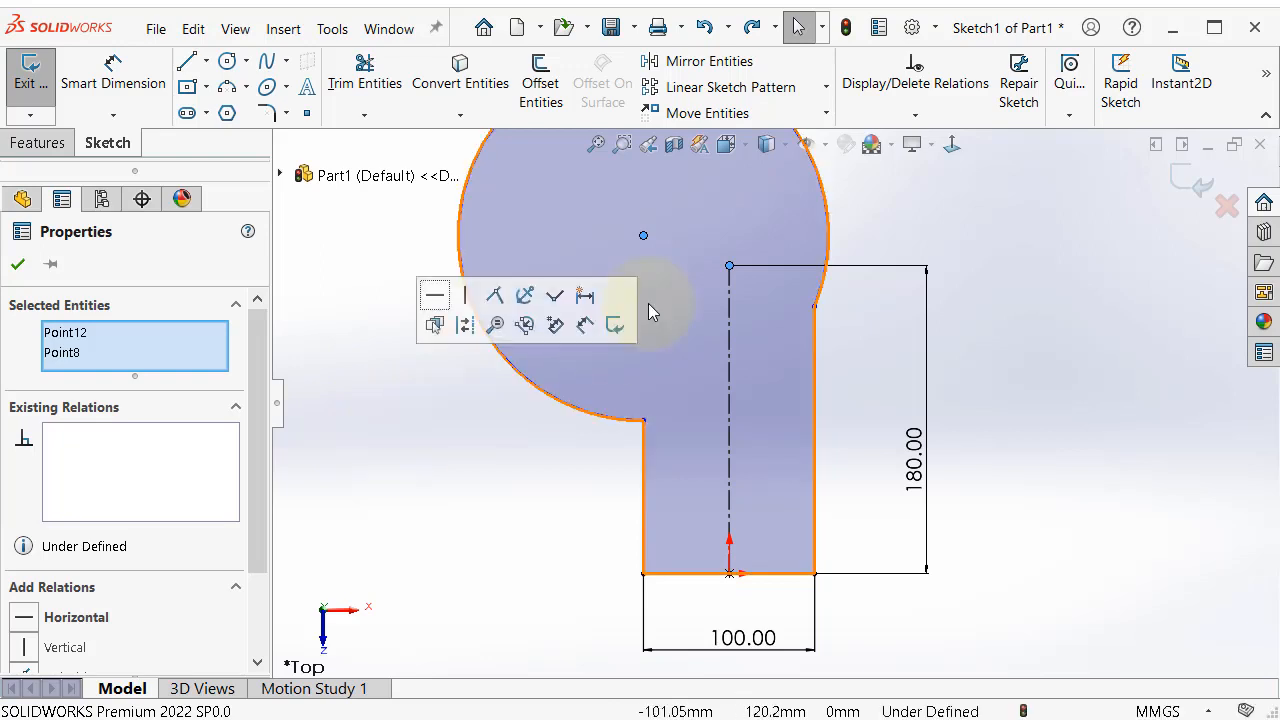
- Delete the coincident relation tying the arc's center to the left vertical line
{"action": "left_click", "coordinate": [643, 235]}
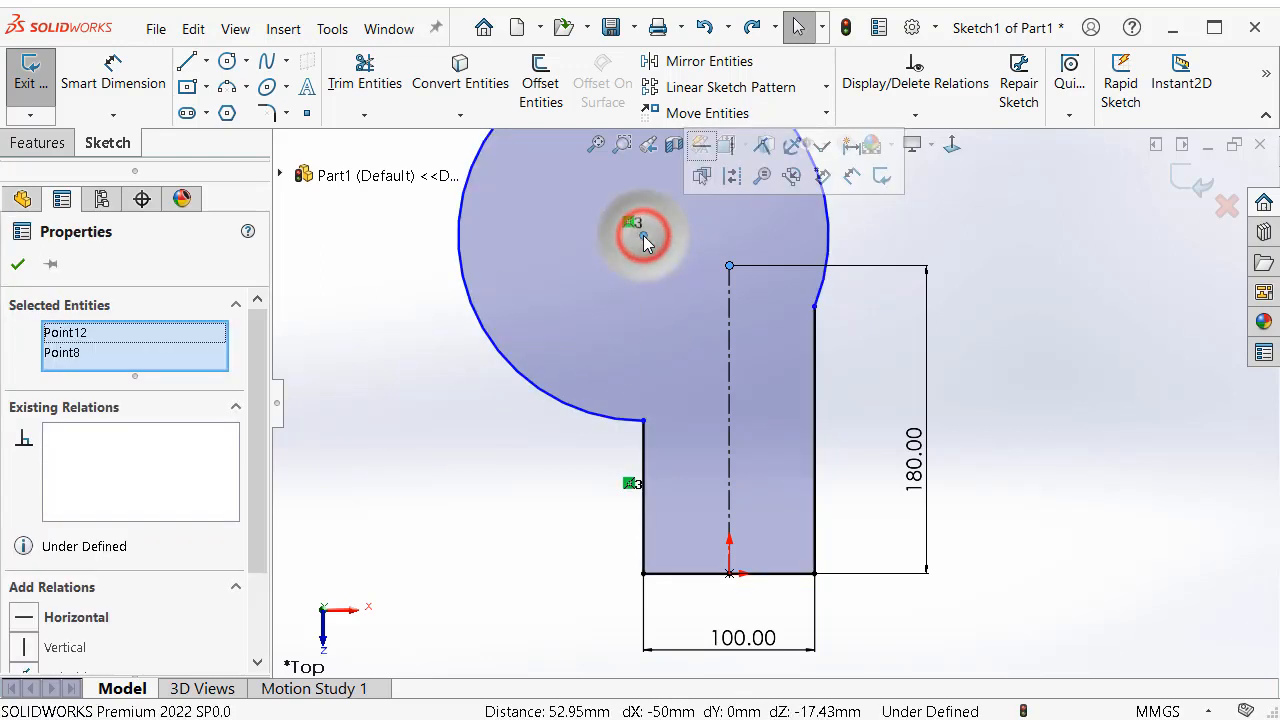
{"action": "left_click", "coordinate": [644, 238]}
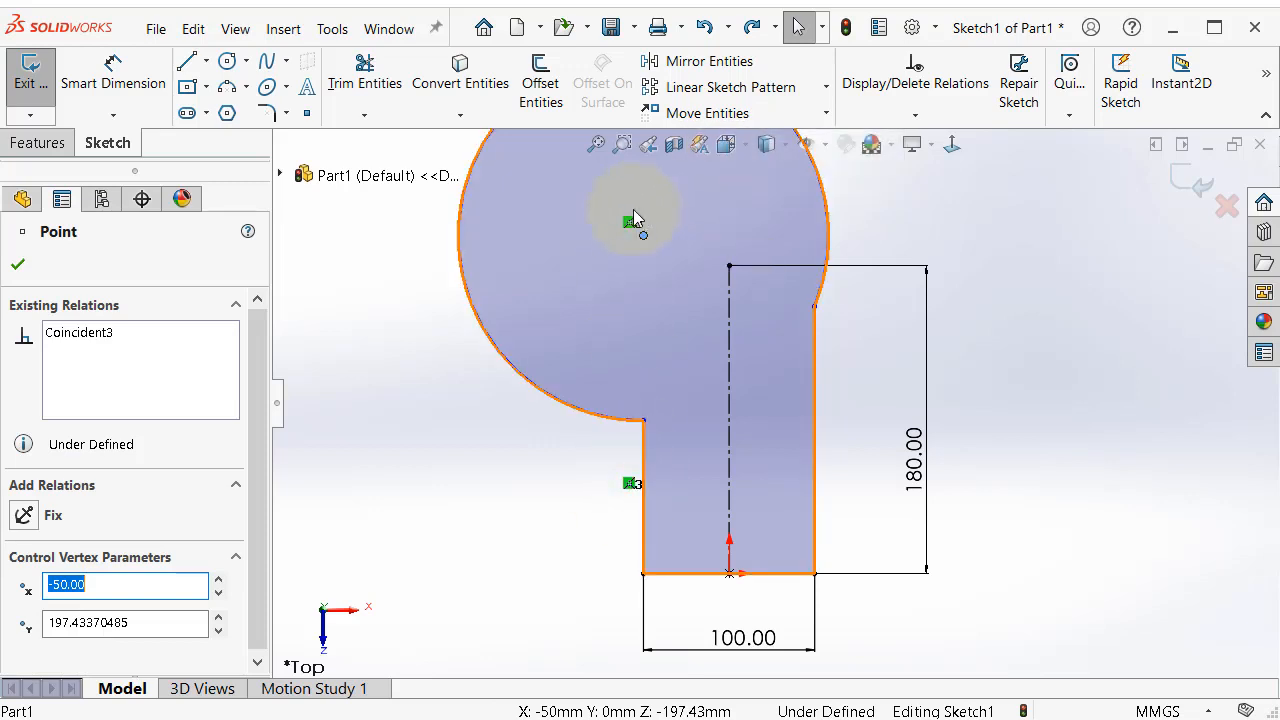
{"action": "left_click", "coordinate": [634, 224]}
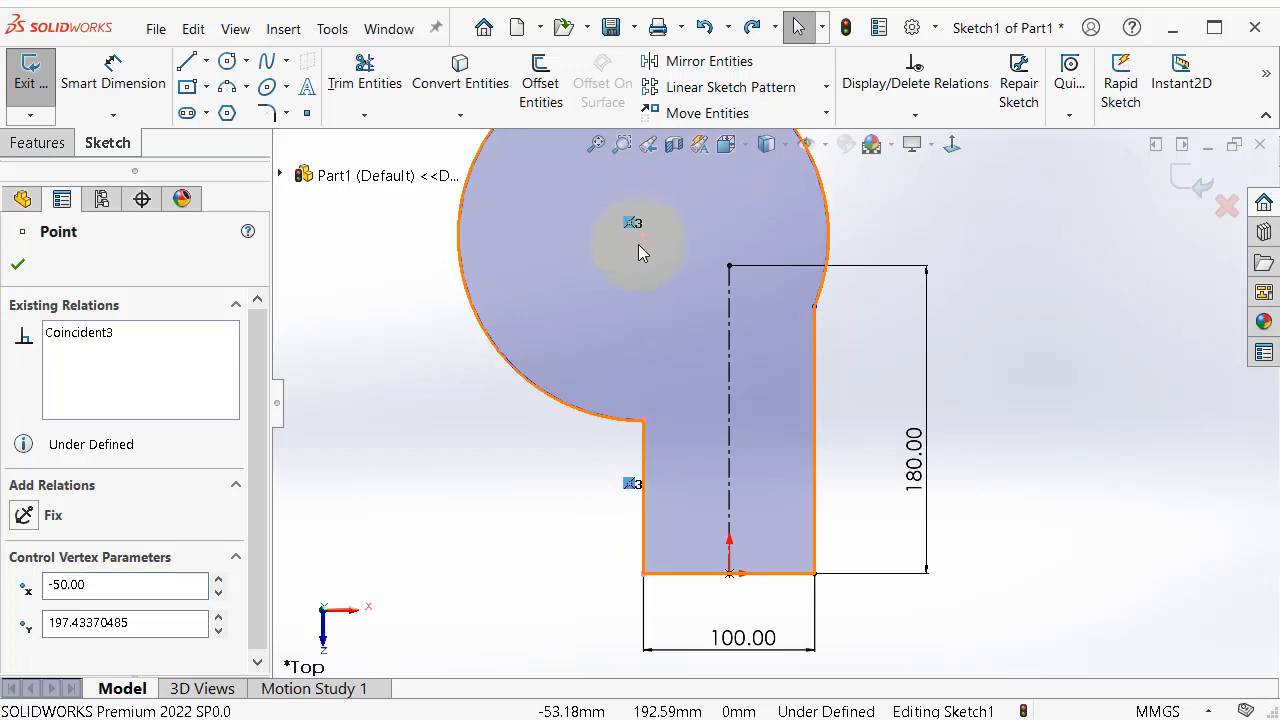
{"action": "key", "text": "Delete"}
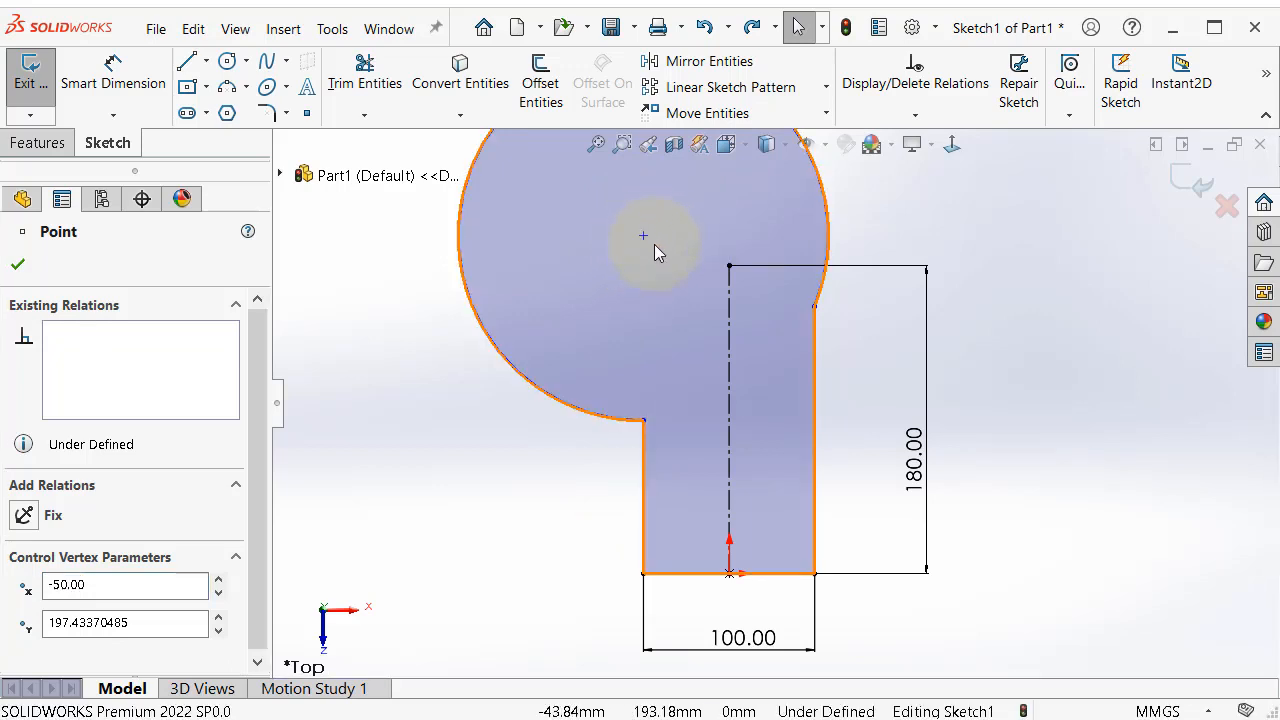
- Merge the arc's center point with the upper endpoint of the vertical centerline
{"action": "left_click", "coordinate": [643, 236]}
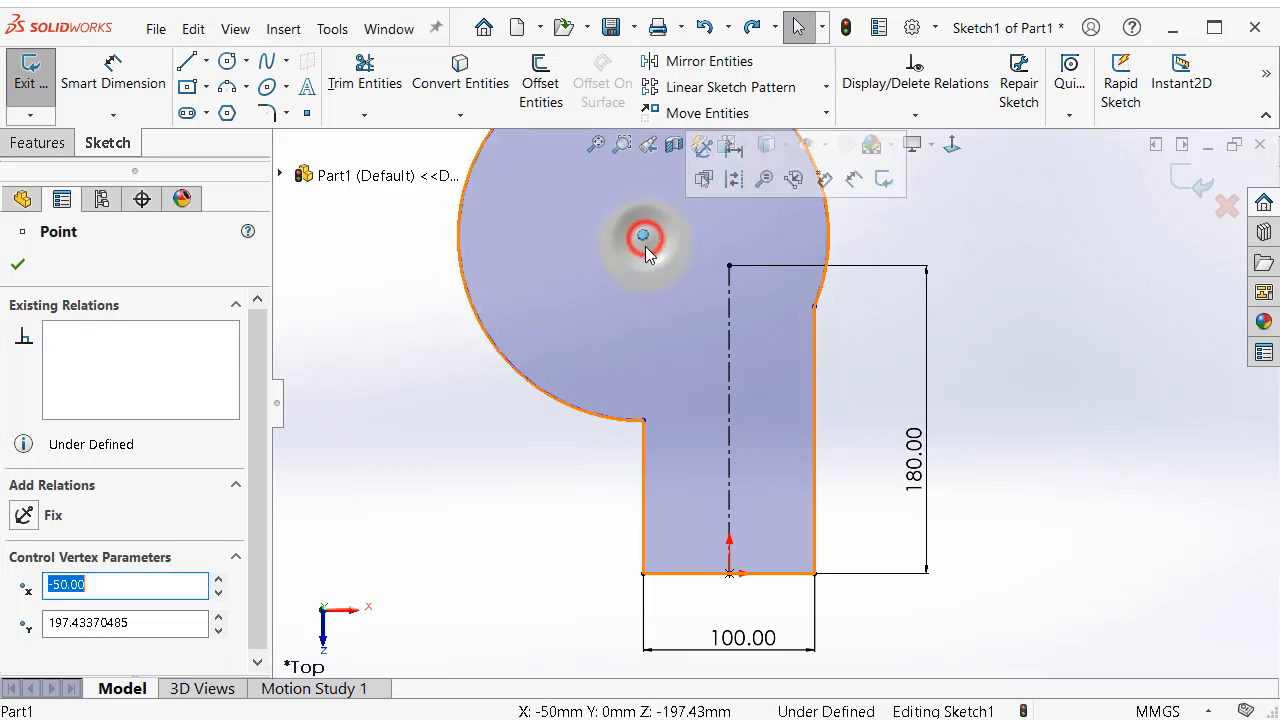
{"action": "left_click", "coordinate": [729, 267], "text": "ctrl"}
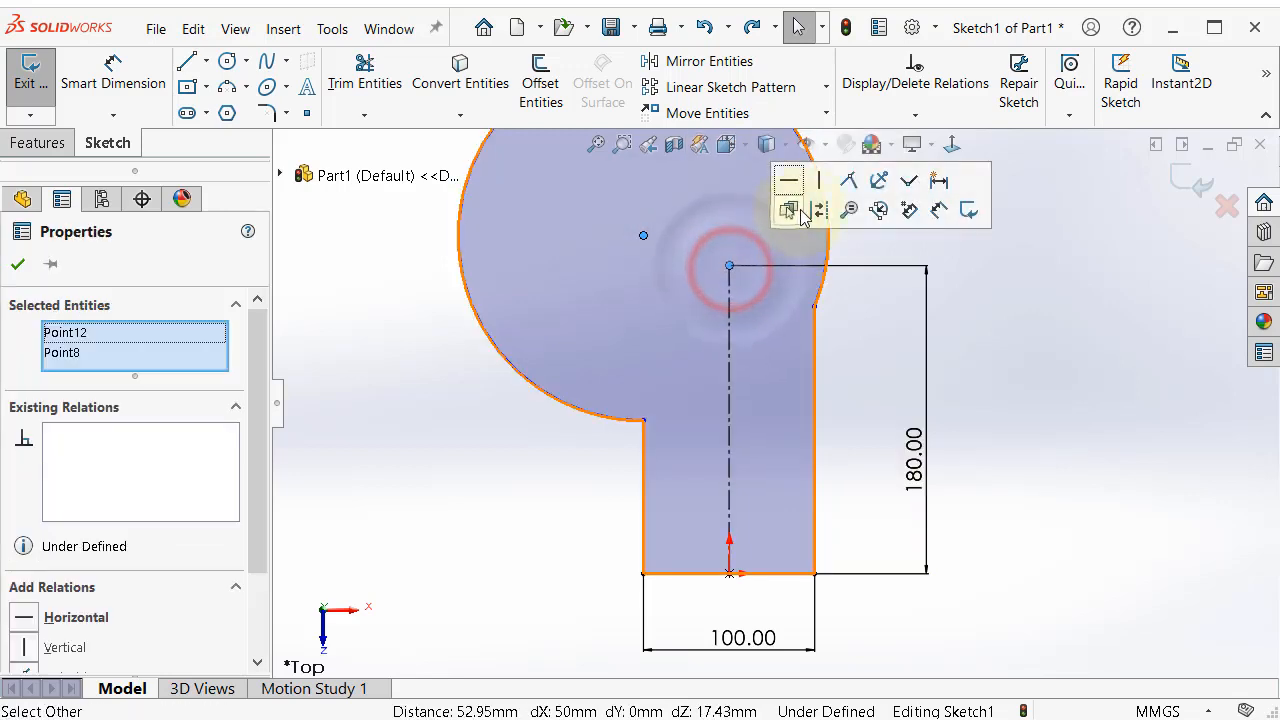
{"action": "left_click", "coordinate": [849, 186]}
{"action": "left_click", "coordinate": [1073, 300]}
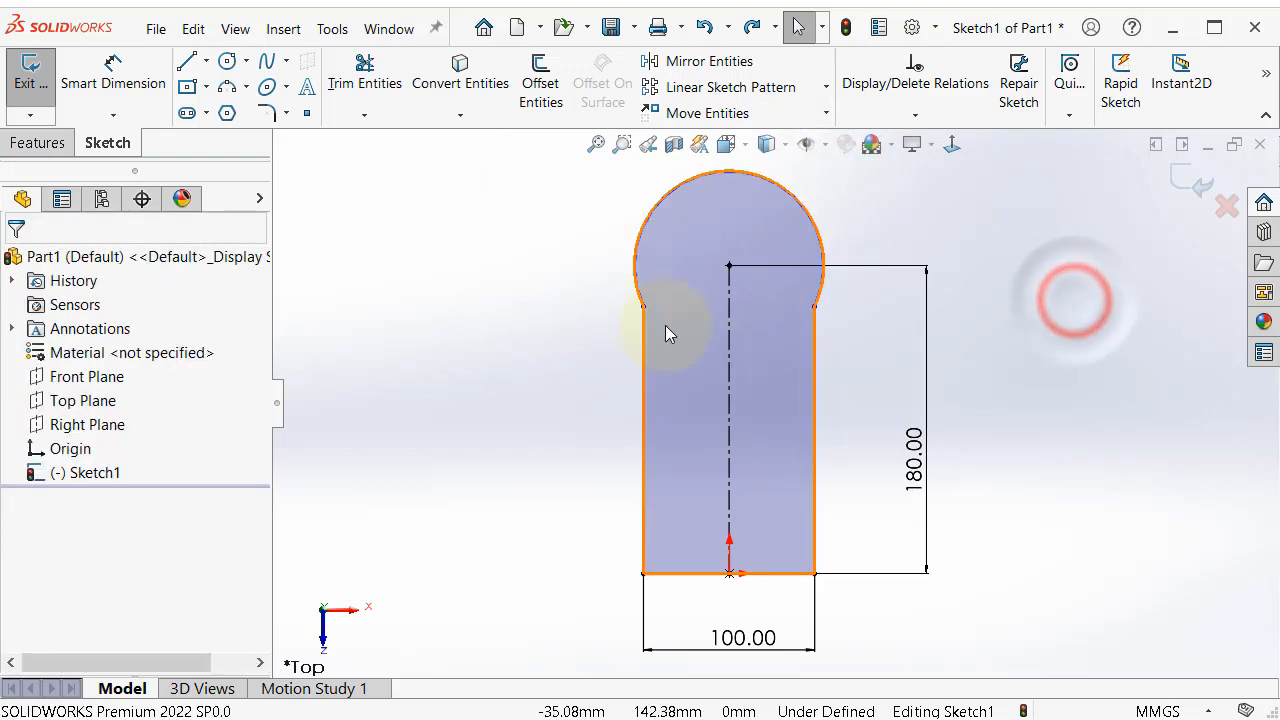
- Add a horizontal relation between both arc endpoints and the centerline's upper endpoint
{"action": "left_click", "coordinate": [644, 307]}
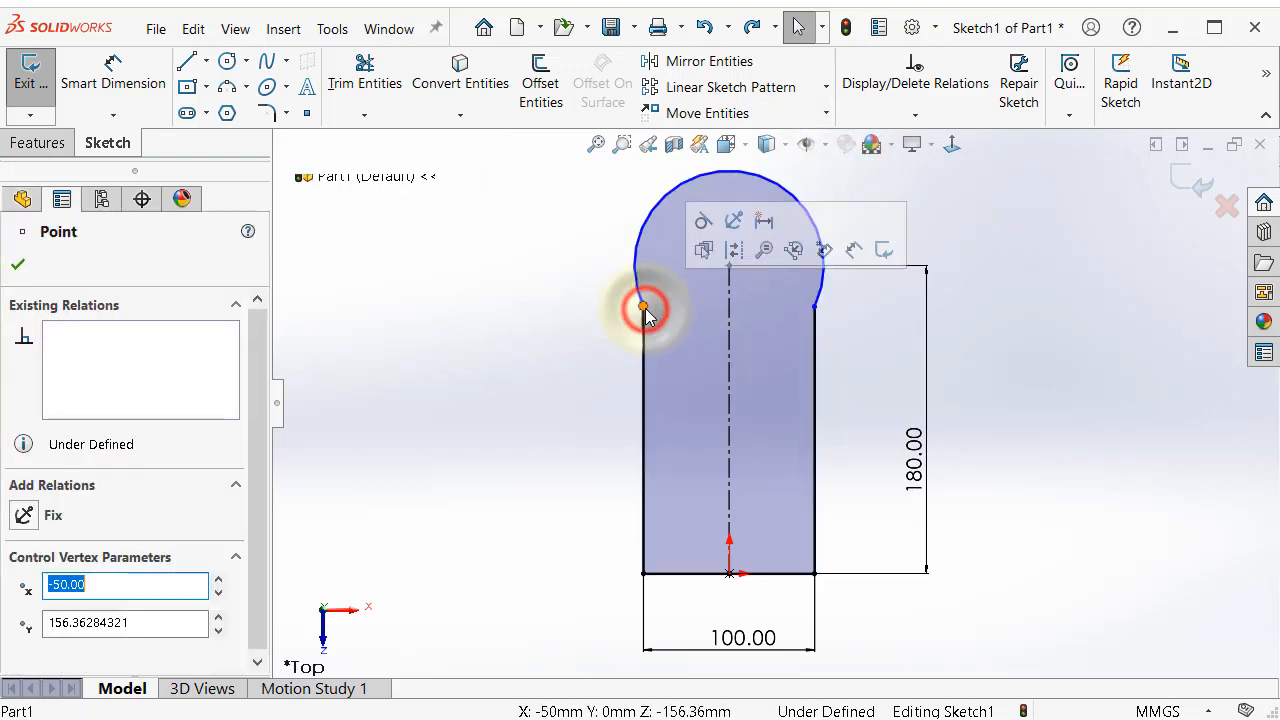
{"action": "left_click", "coordinate": [815, 306], "text": "ctrl"}
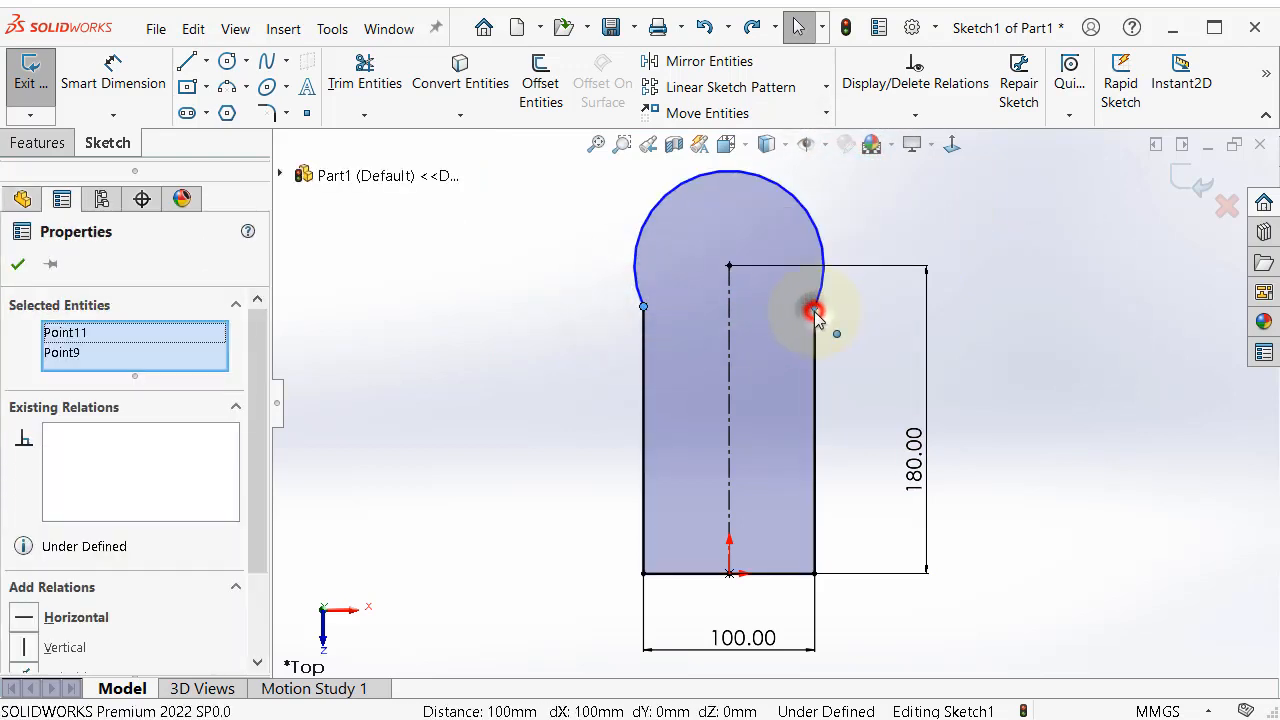
{"action": "left_click", "coordinate": [729, 266], "text": "ctrl"}
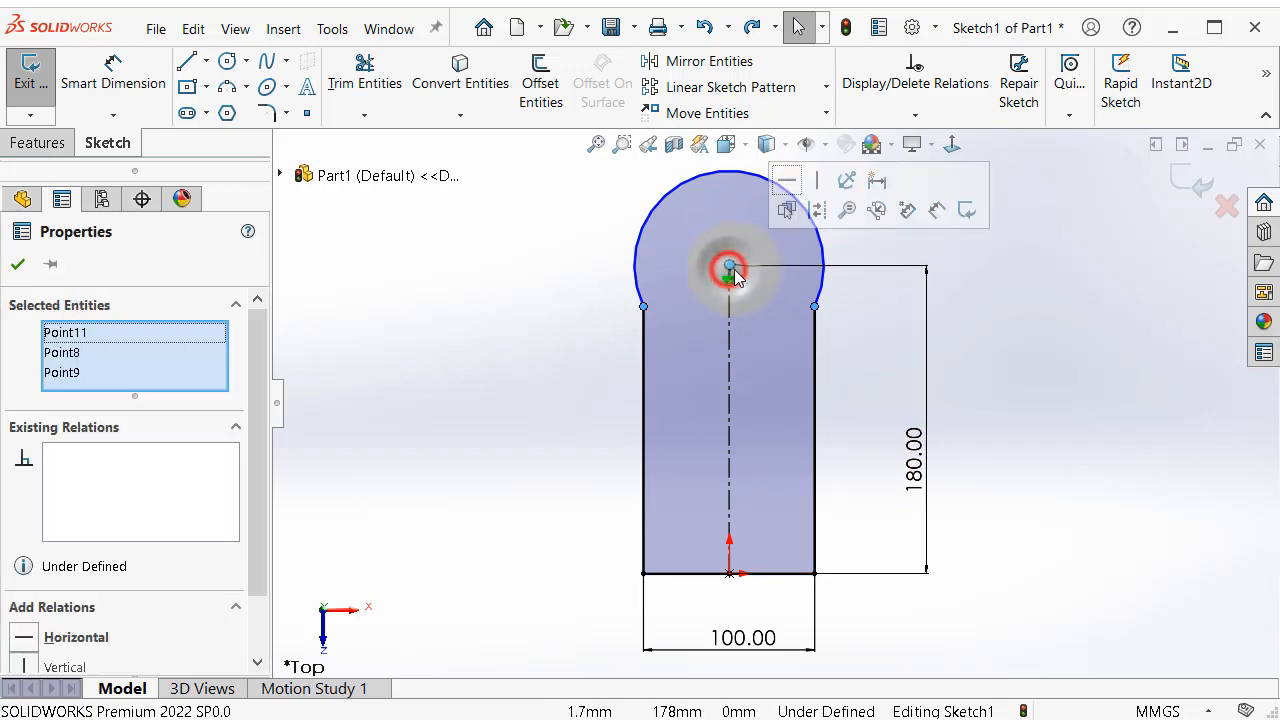
{"action": "left_click", "coordinate": [788, 180]}
{"action": "left_click", "coordinate": [1033, 280]}
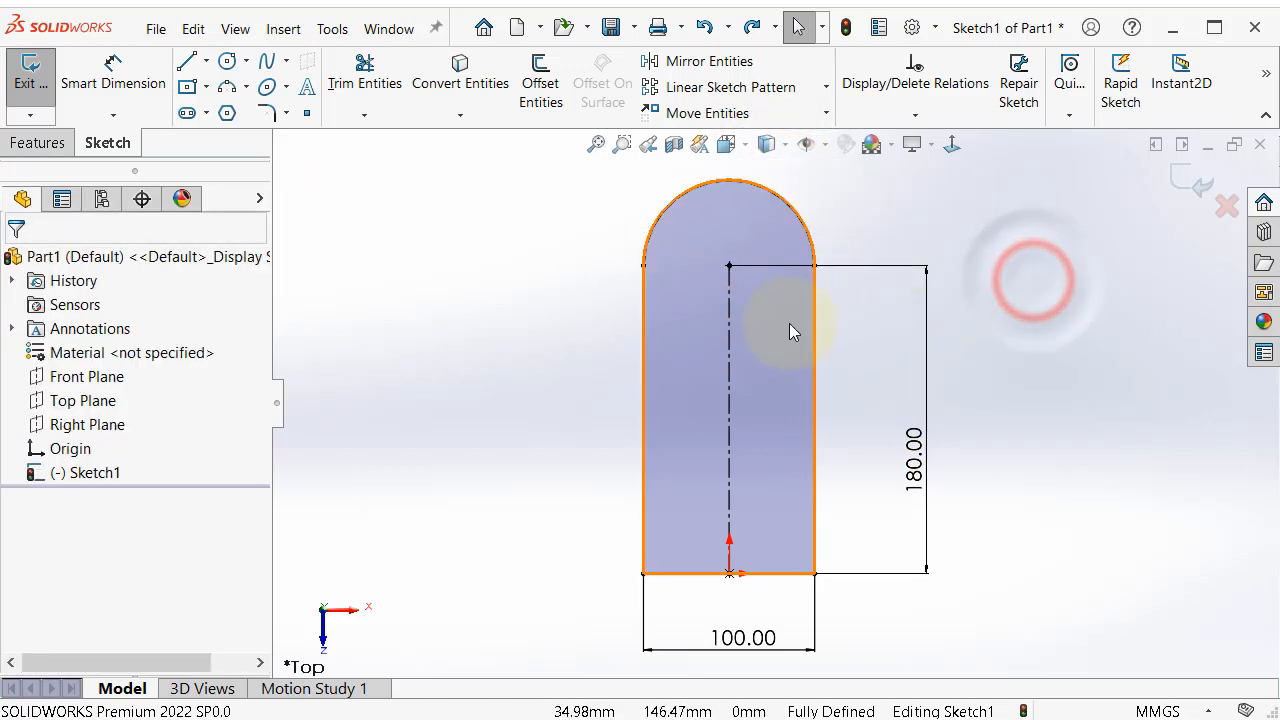
{"action": "key", "text": "f"}
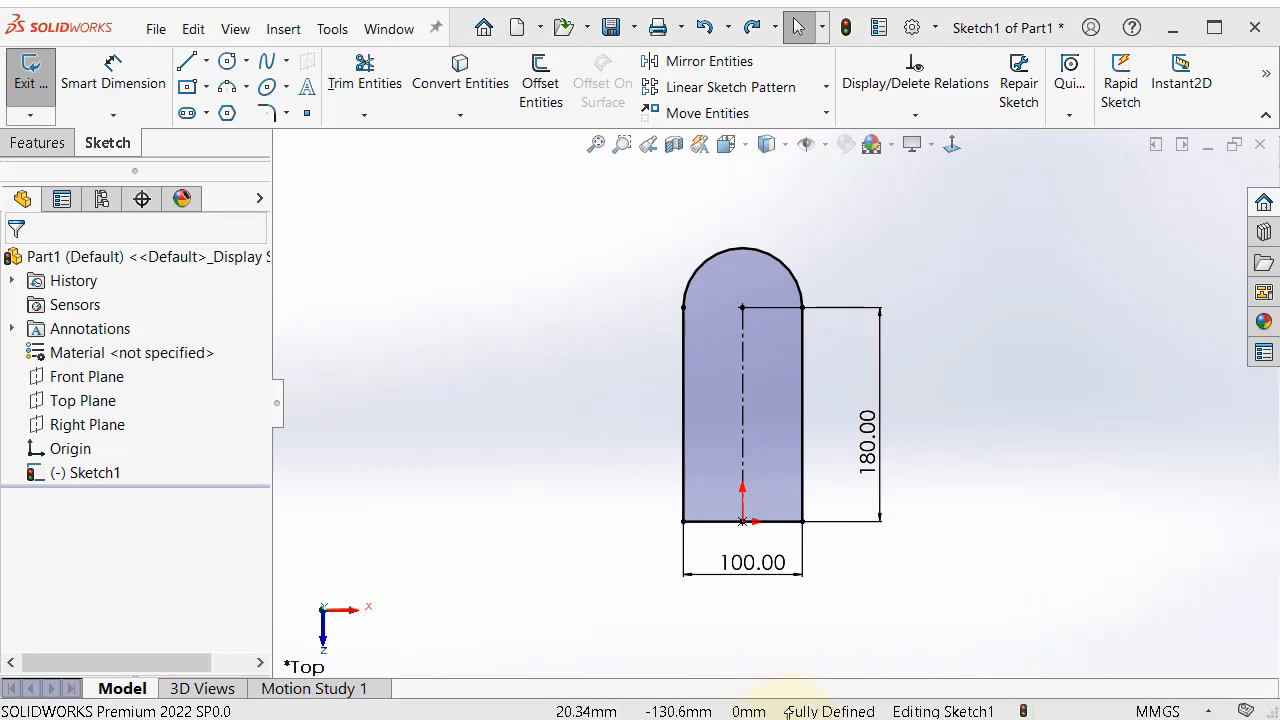
- Exit the sketch of the round-topped profile and clear the selection
{"action": "left_click", "coordinate": [981, 235]}
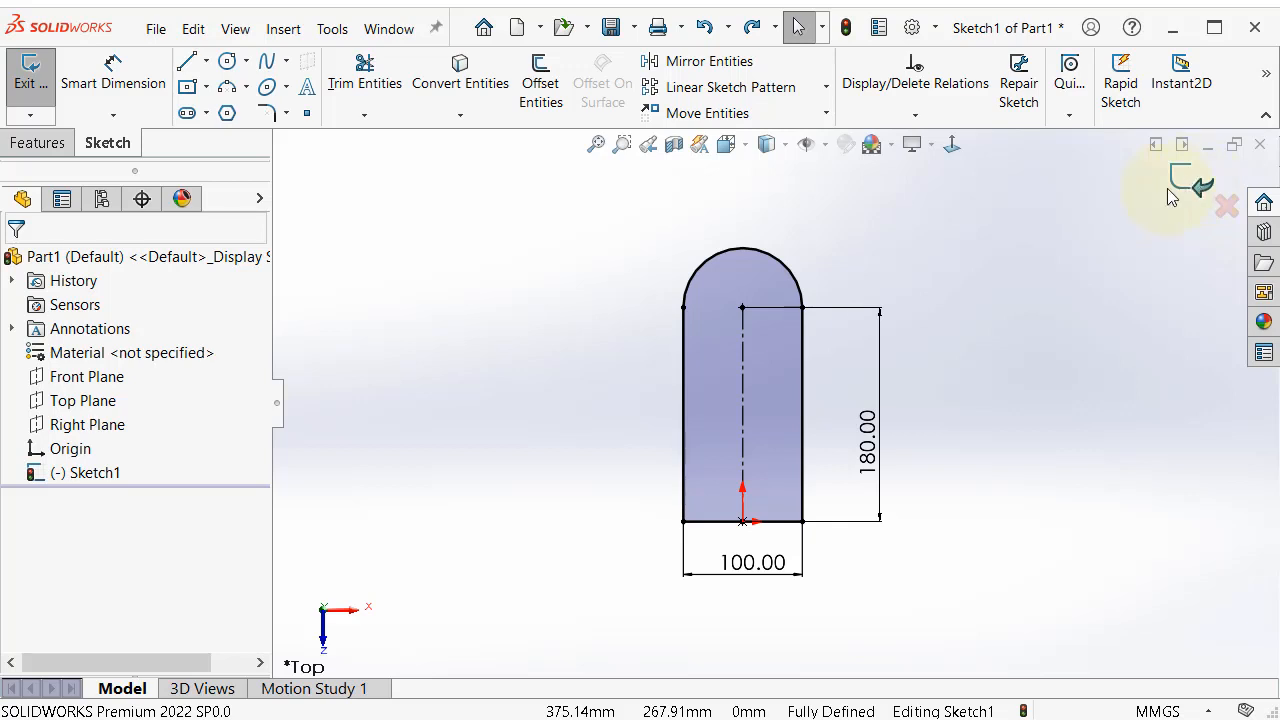
{"action": "left_click", "coordinate": [31, 78]}
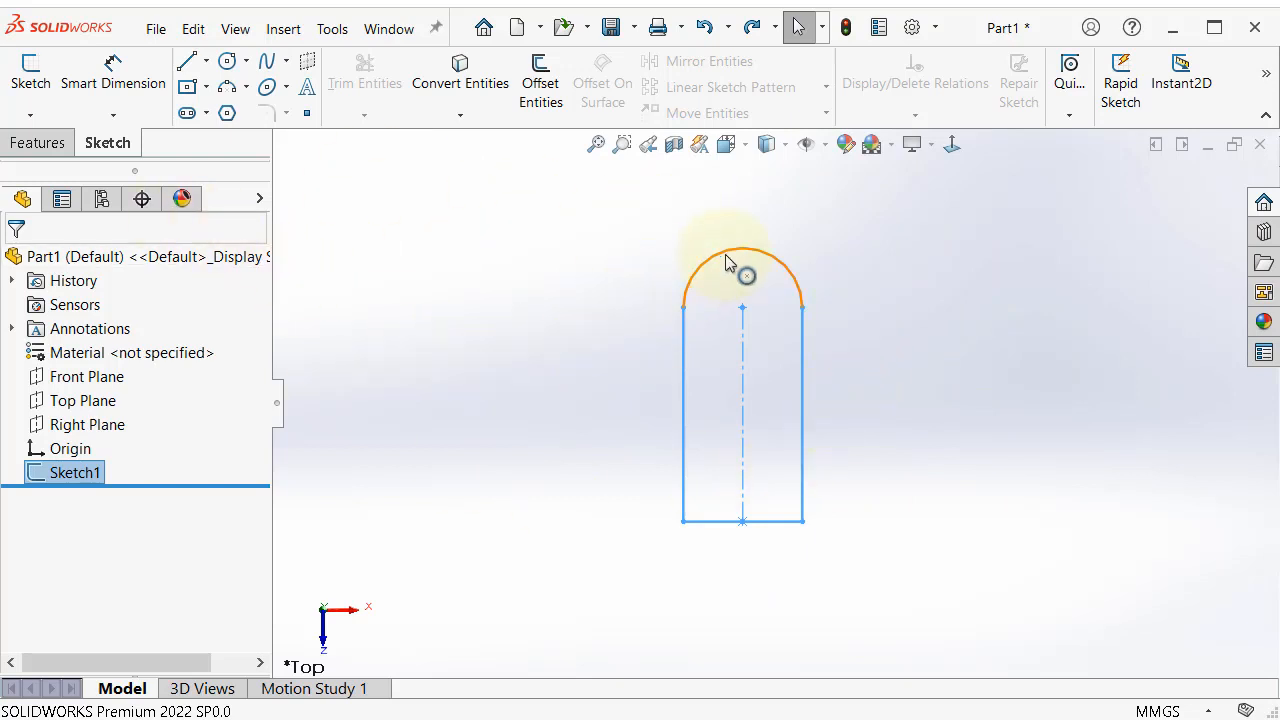
{"action": "left_click", "coordinate": [929, 281]}
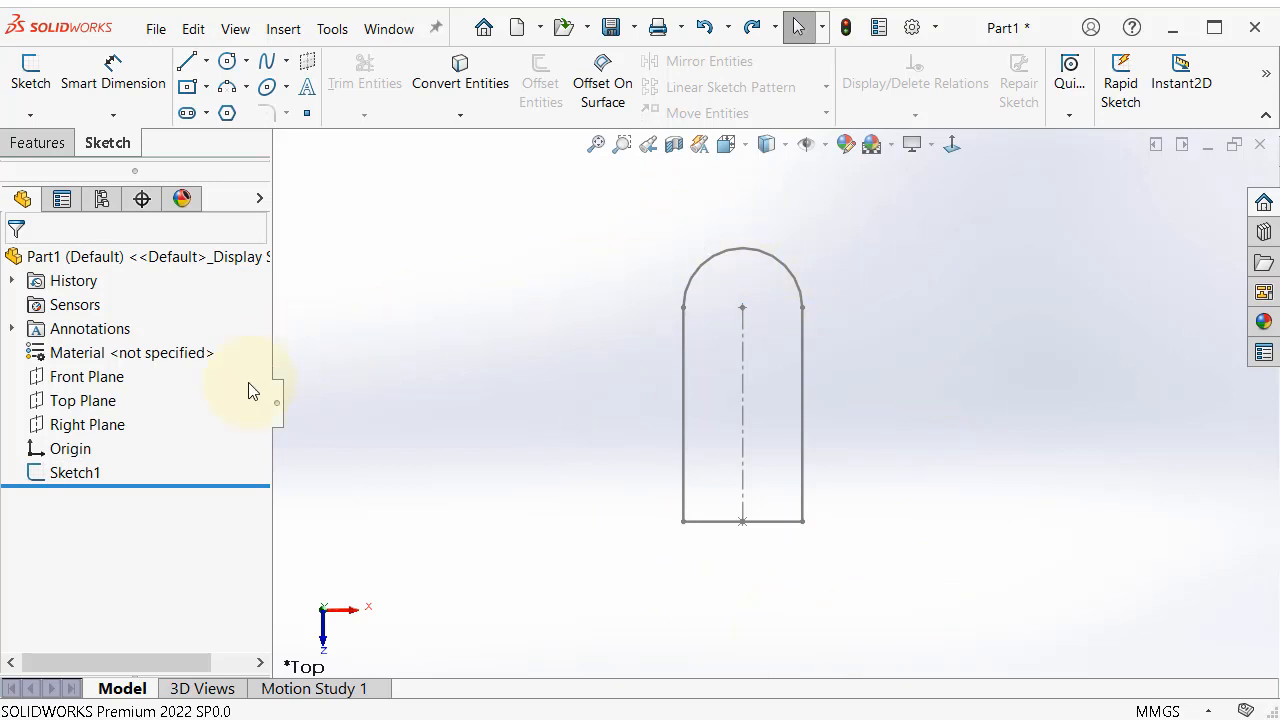
- Rename Sketch1 as First_sketch
{"action": "left_click", "coordinate": [82, 477]}
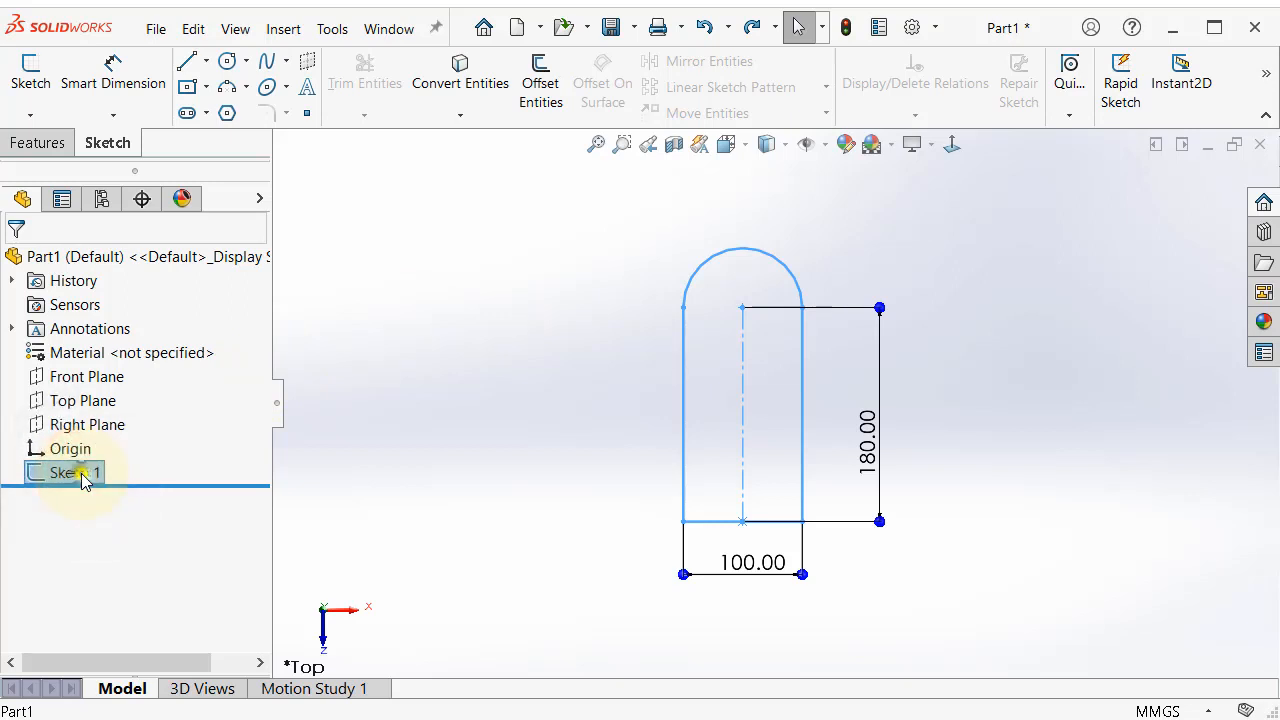
{"action": "right_click", "coordinate": [82, 476]}
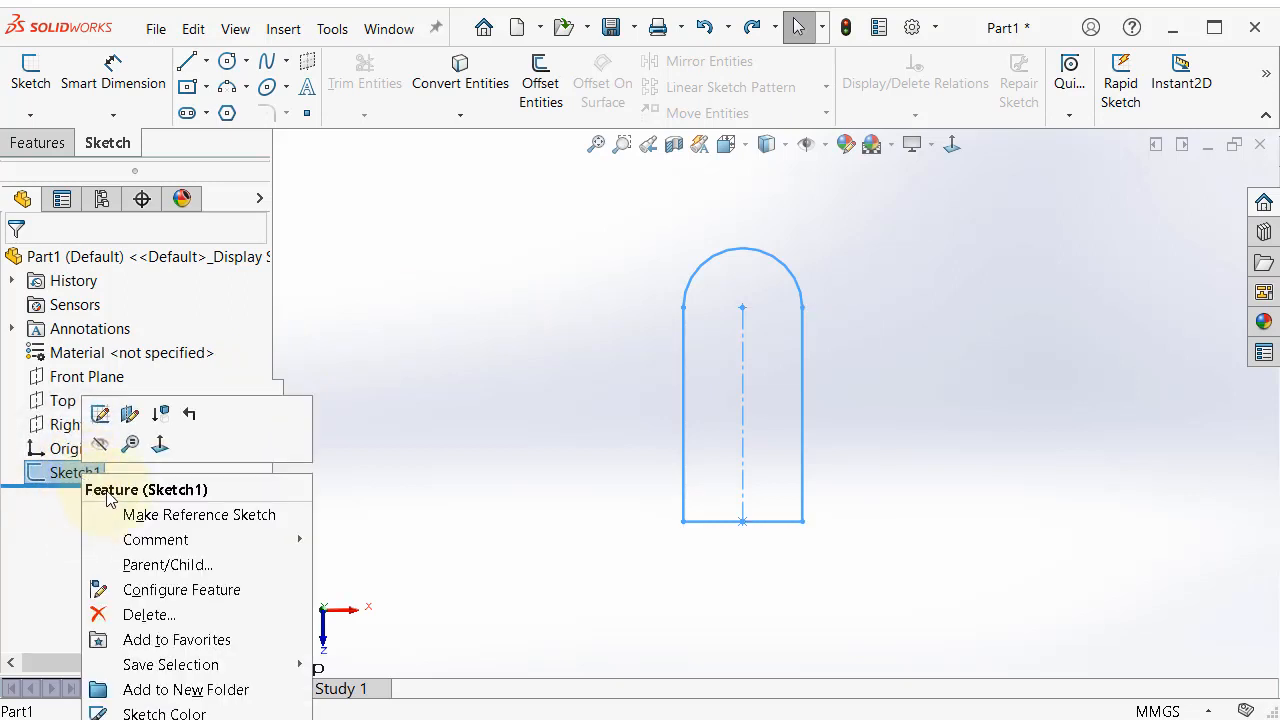
{"action": "right_click", "coordinate": [66, 468]}
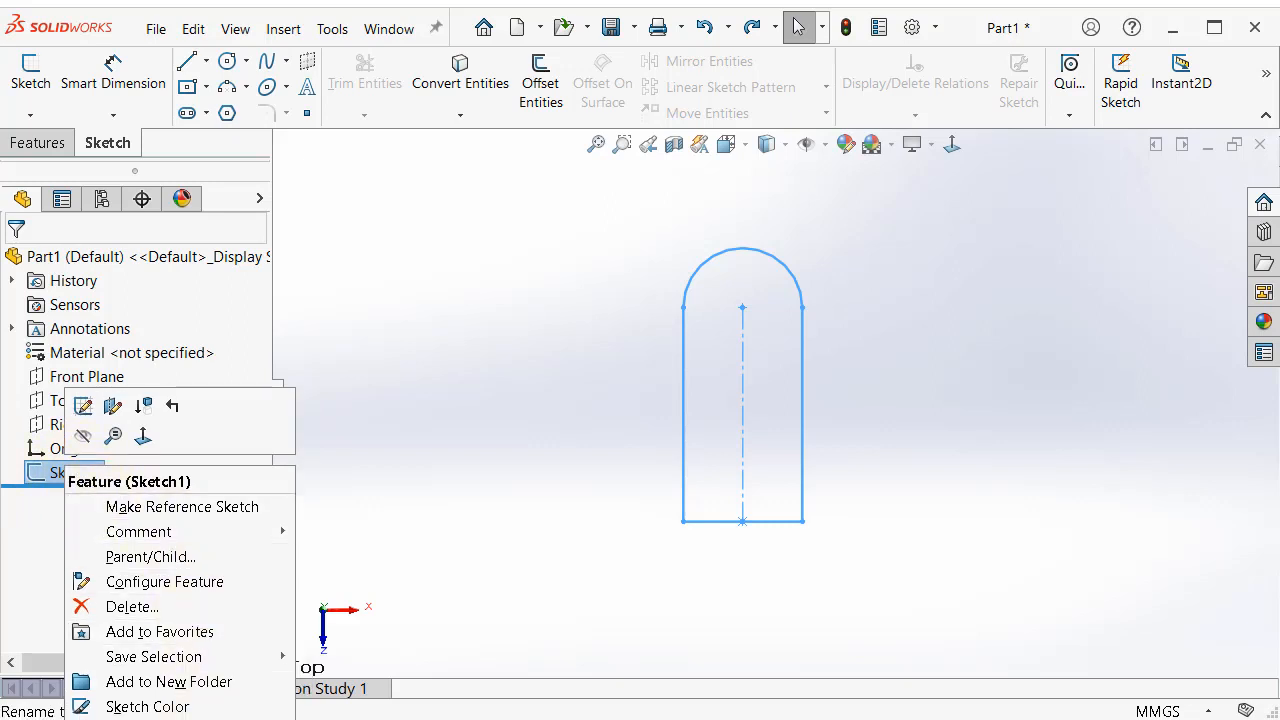
{"action": "left_click", "coordinate": [140, 718]}
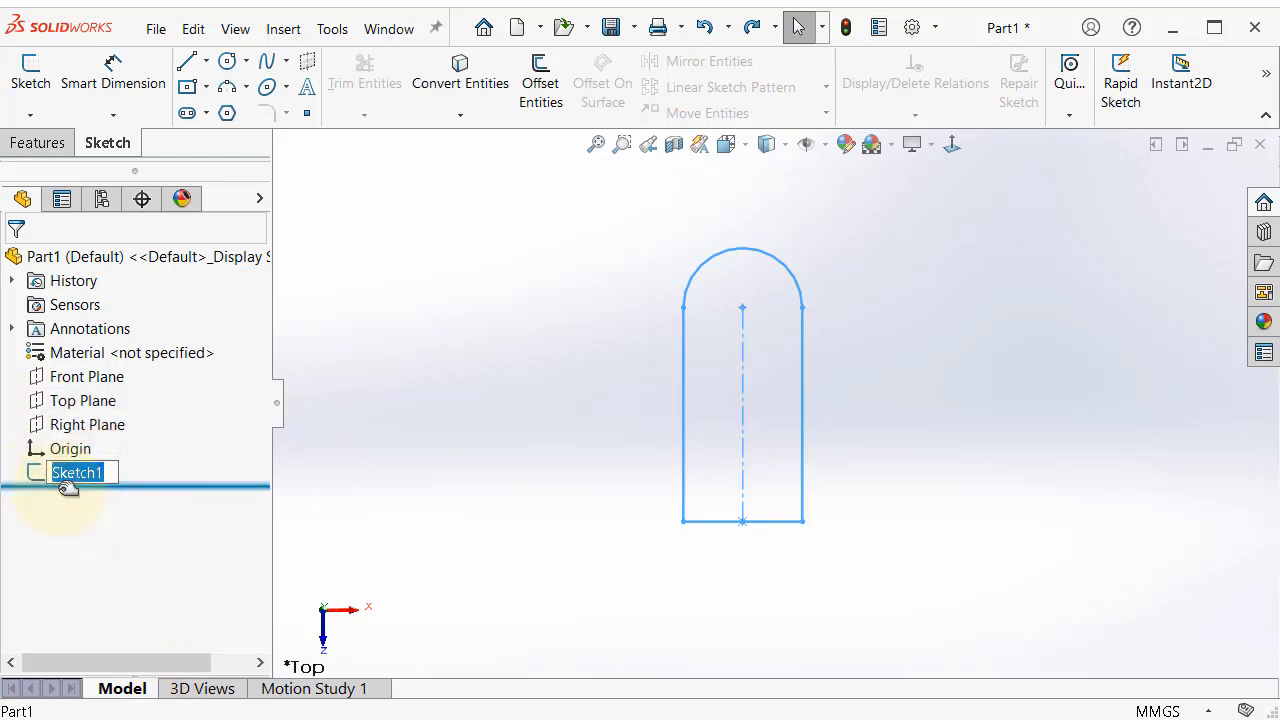
{"action": "type", "text": "First_s"}
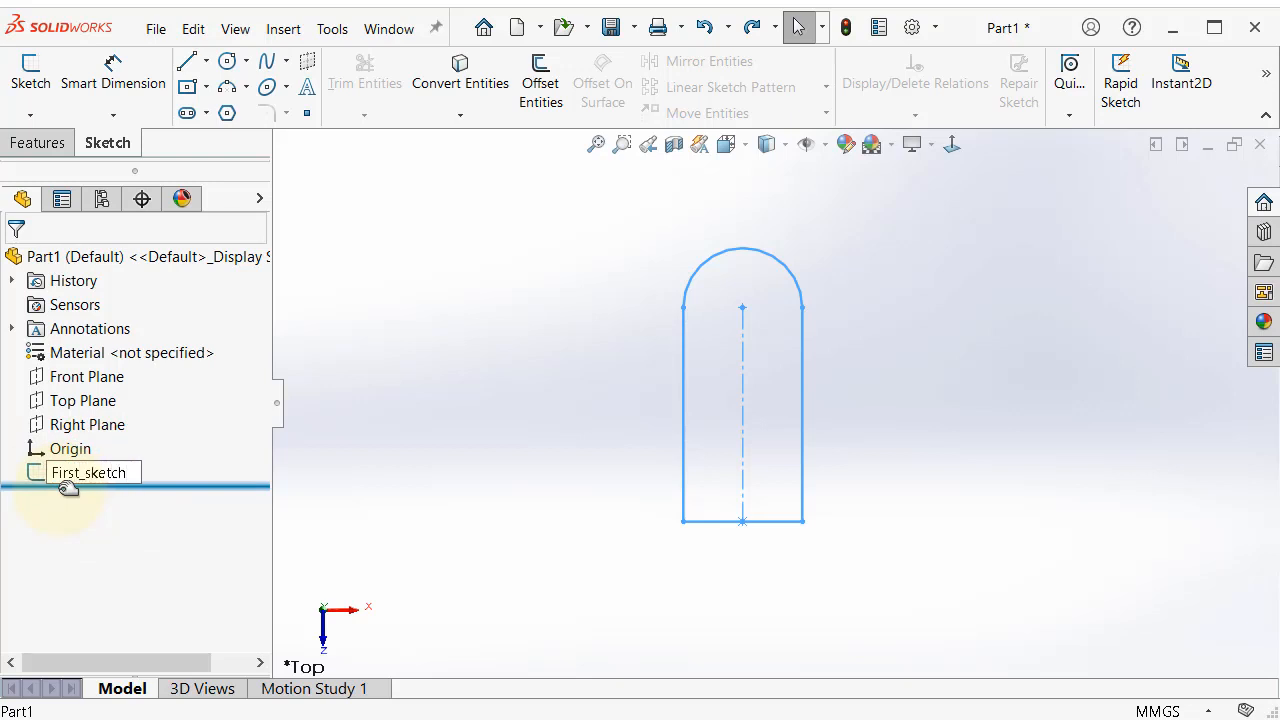
{"action": "key", "text": "Return"}
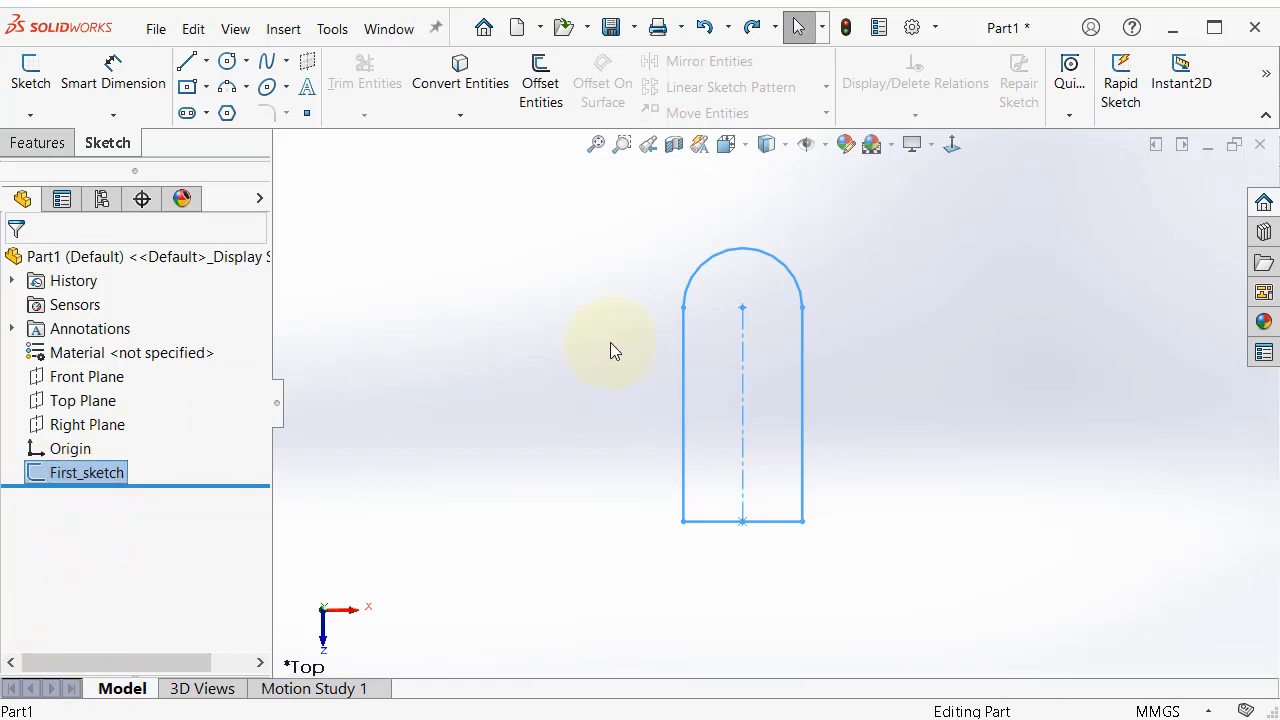
{"action": "left_click", "coordinate": [577, 328]}
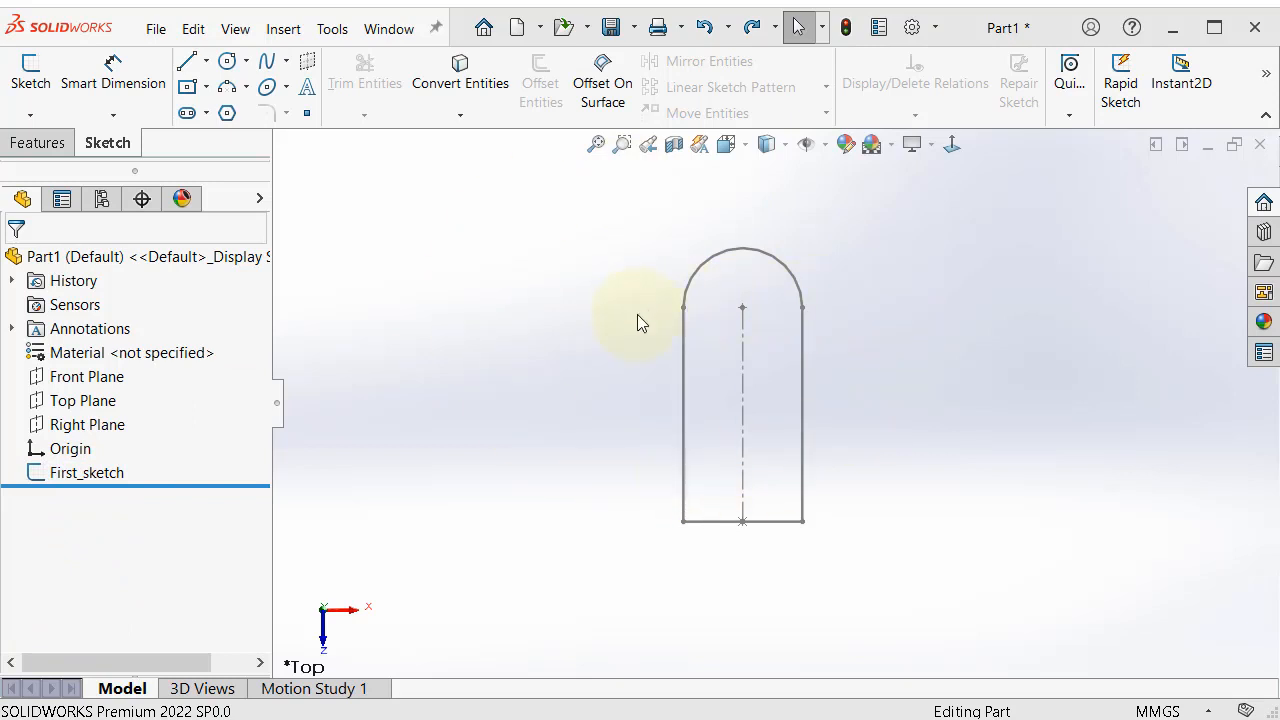
- Edit First_sketch, set the centerline's vertical dimension to 200 mm, and exit the sketch
{"action": "left_click", "coordinate": [77, 478]}
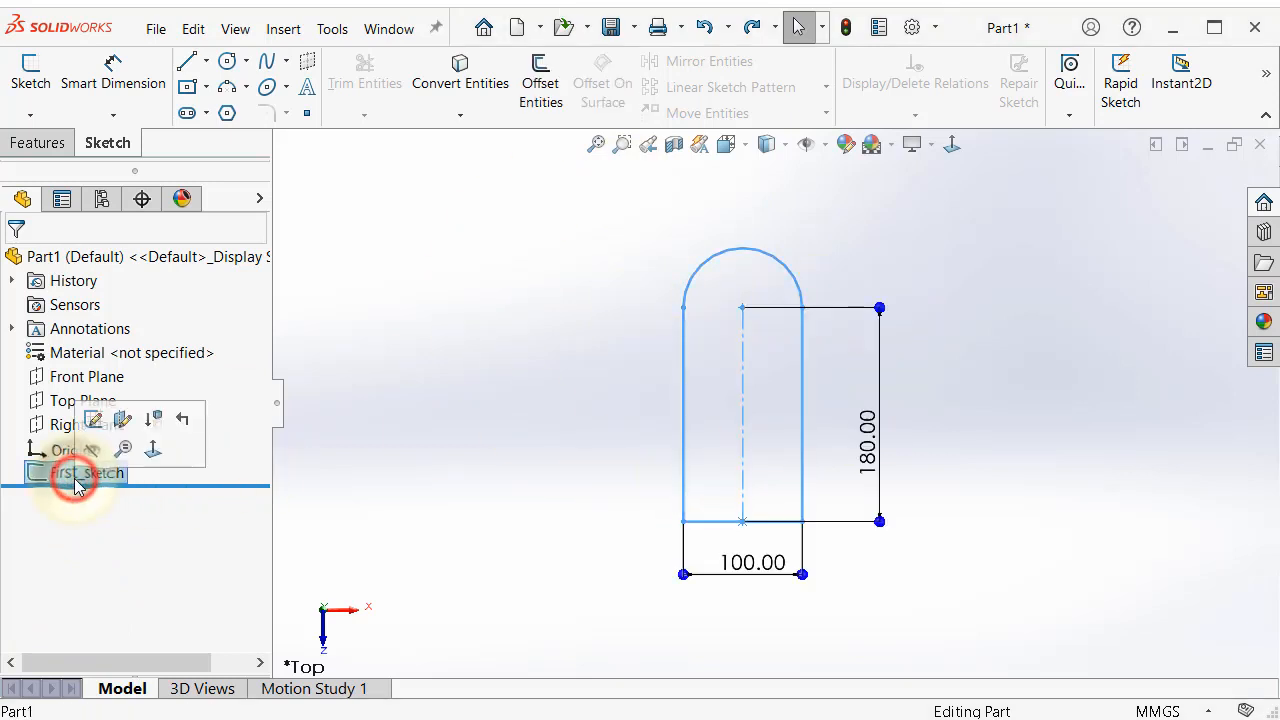
{"action": "left_click", "coordinate": [93, 421]}
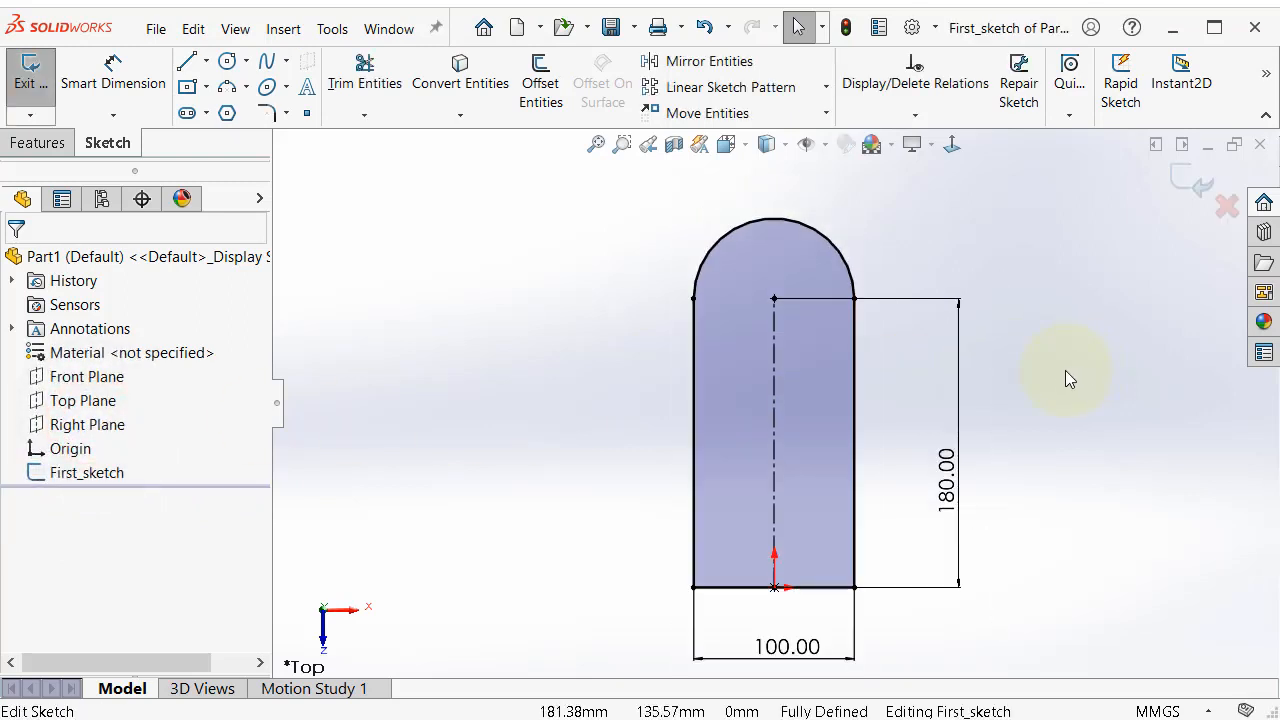
{"action": "double_click", "coordinate": [958, 484]}
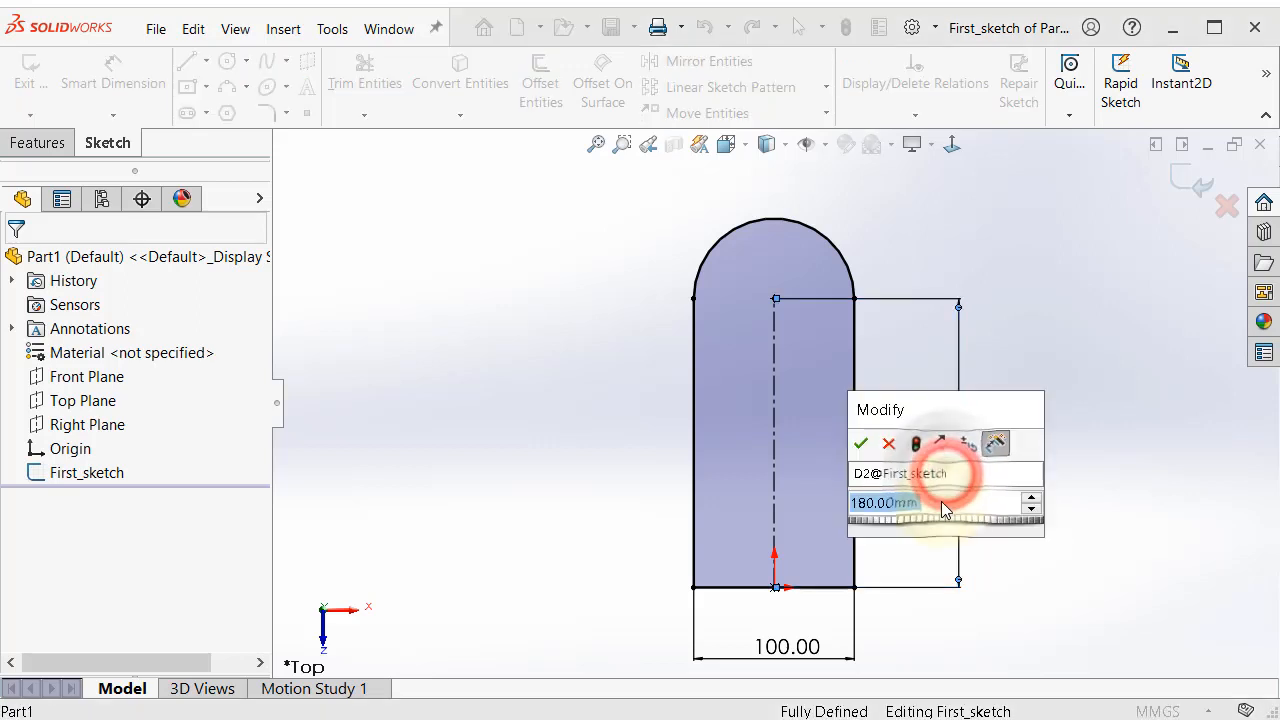
{"action": "type", "text": "200"}
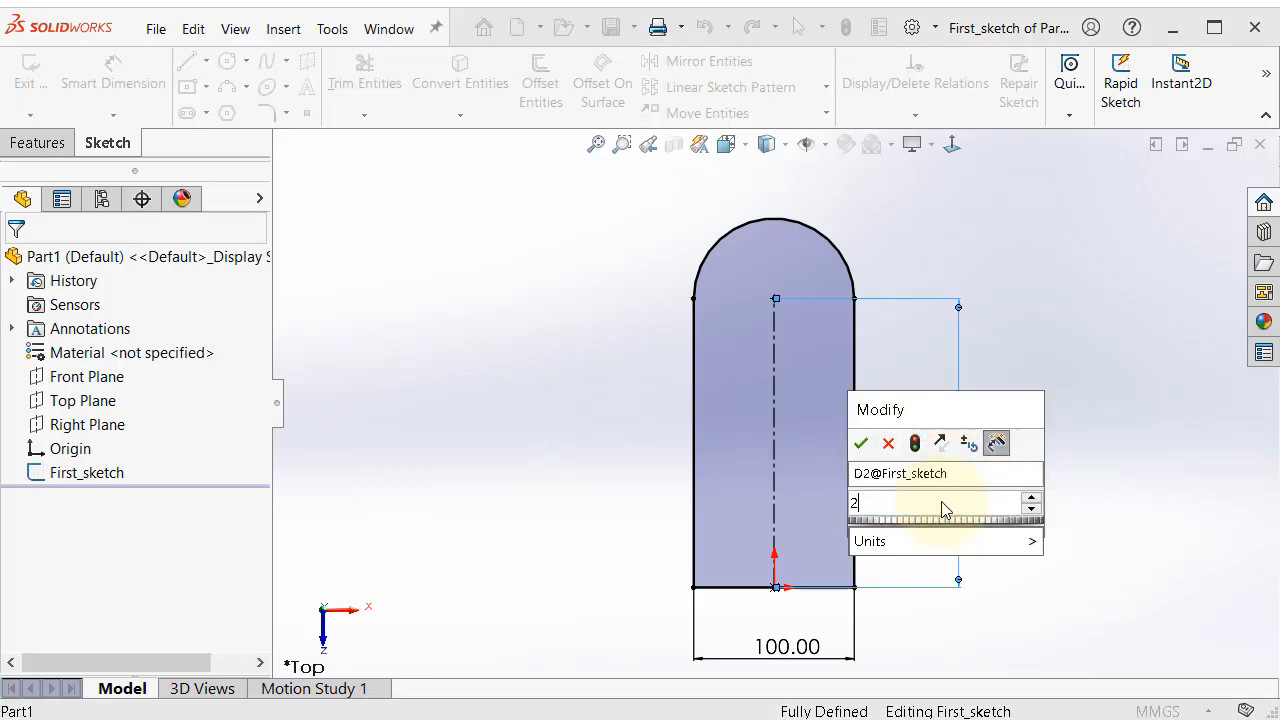
{"action": "left_click", "coordinate": [861, 443]}
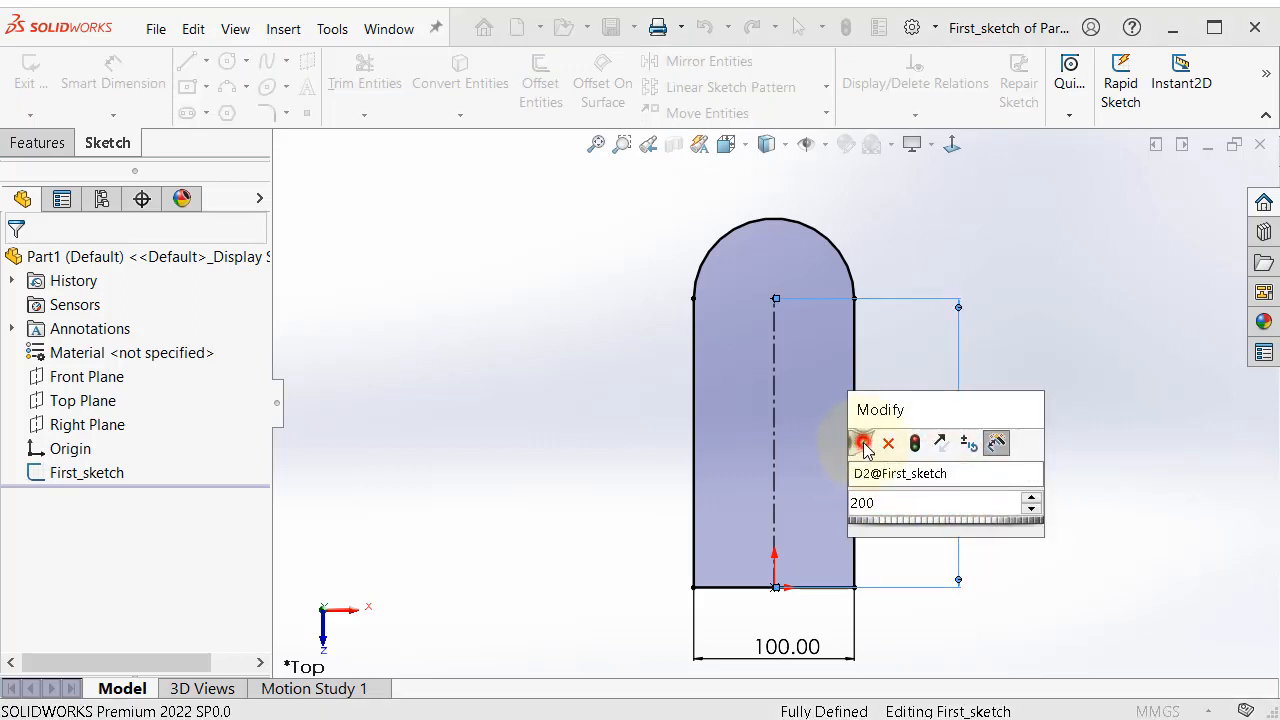
{"action": "left_click", "coordinate": [1115, 368]}
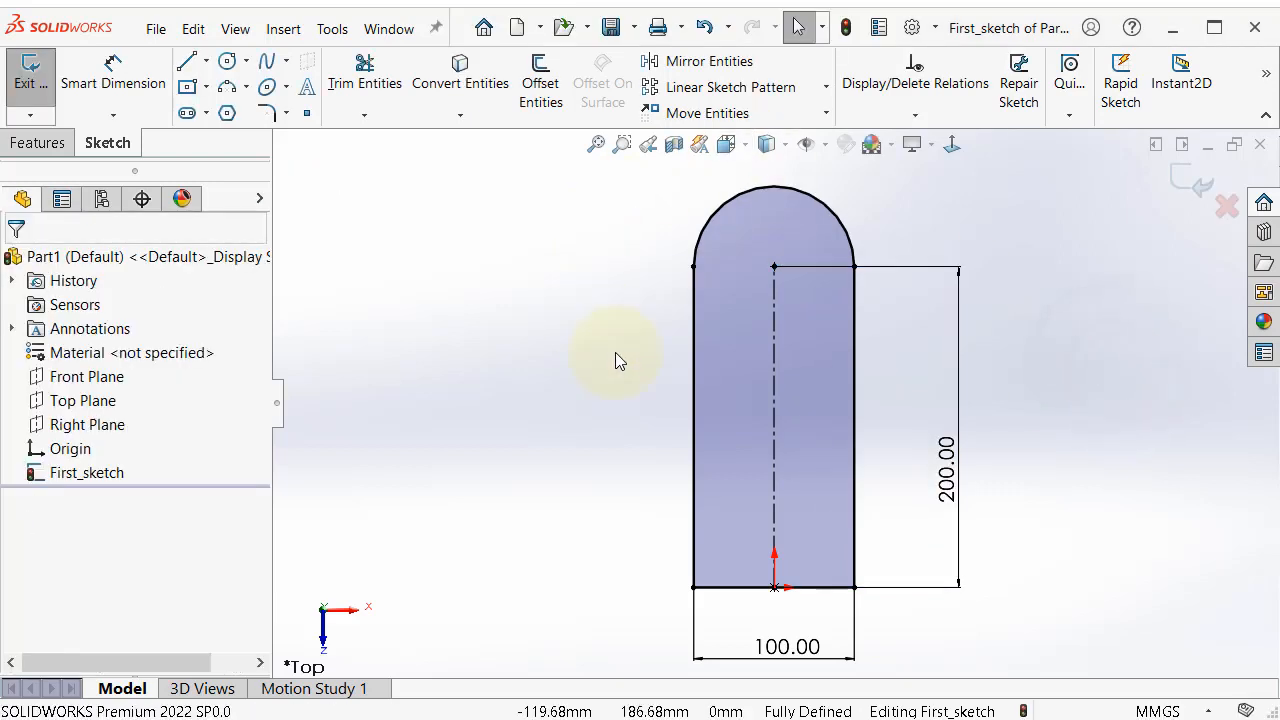
{"action": "left_click", "coordinate": [1192, 190]}
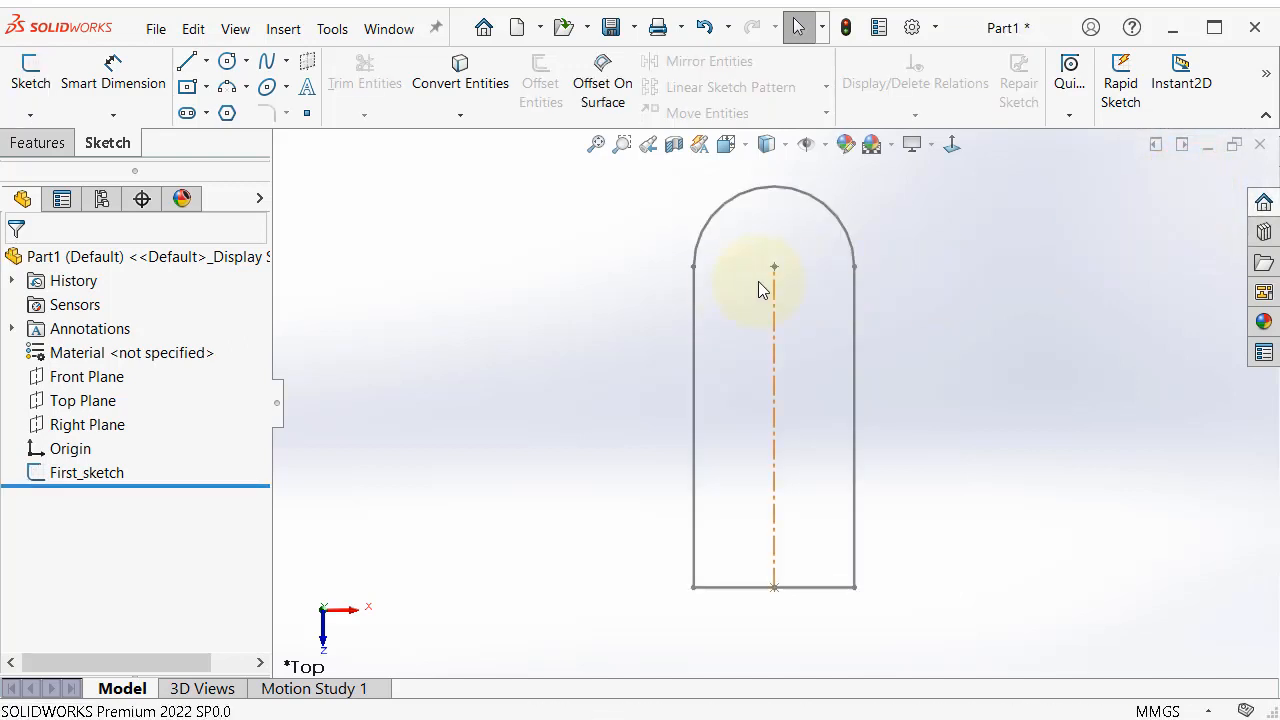
{"action": "left_click", "coordinate": [615, 337]}
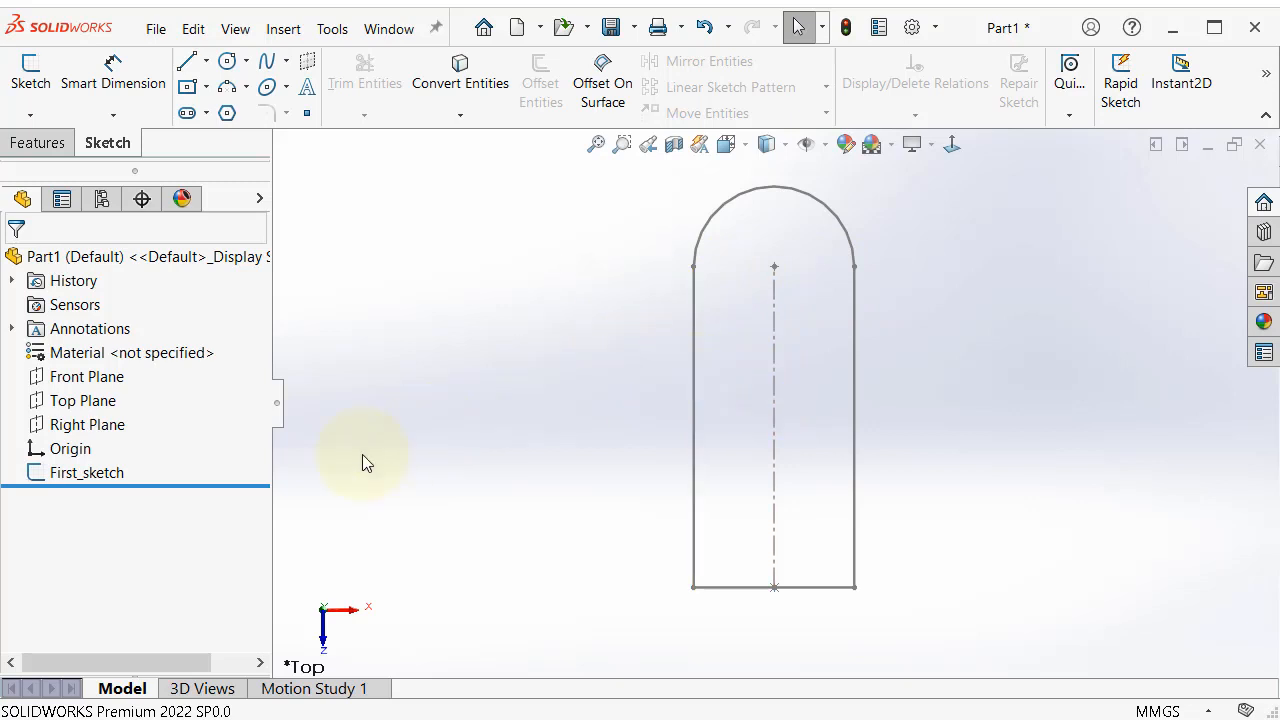
- Set the centerline's vertical dimension in First_sketch to 220 mm without opening the sketch for editing
{"action": "left_click", "coordinate": [107, 476]}
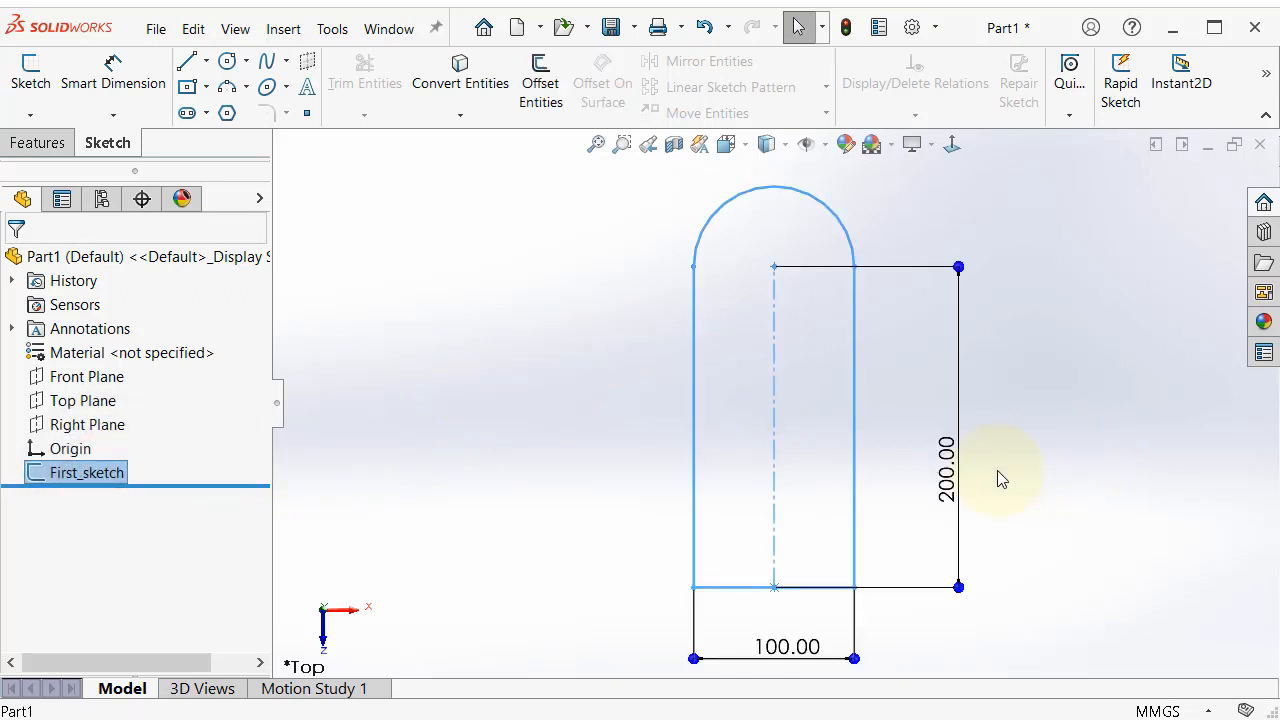
{"action": "double_click", "coordinate": [945, 472]}
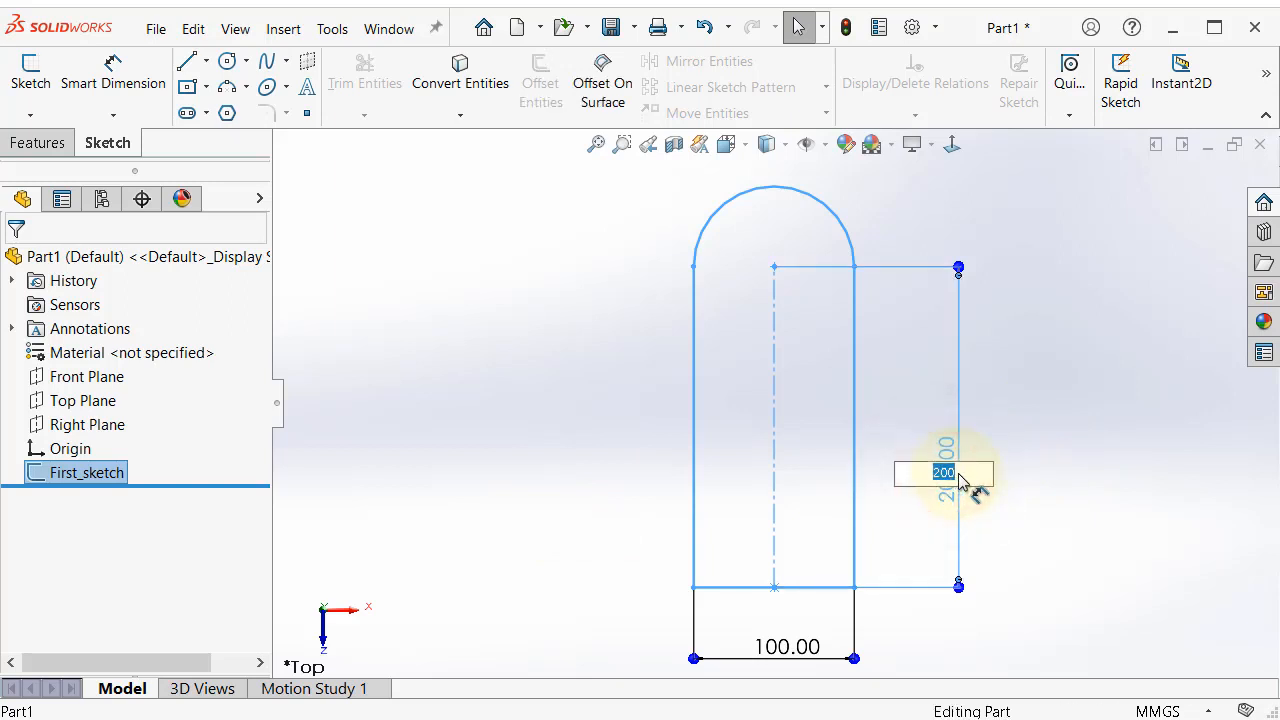
{"action": "type", "text": "220"}
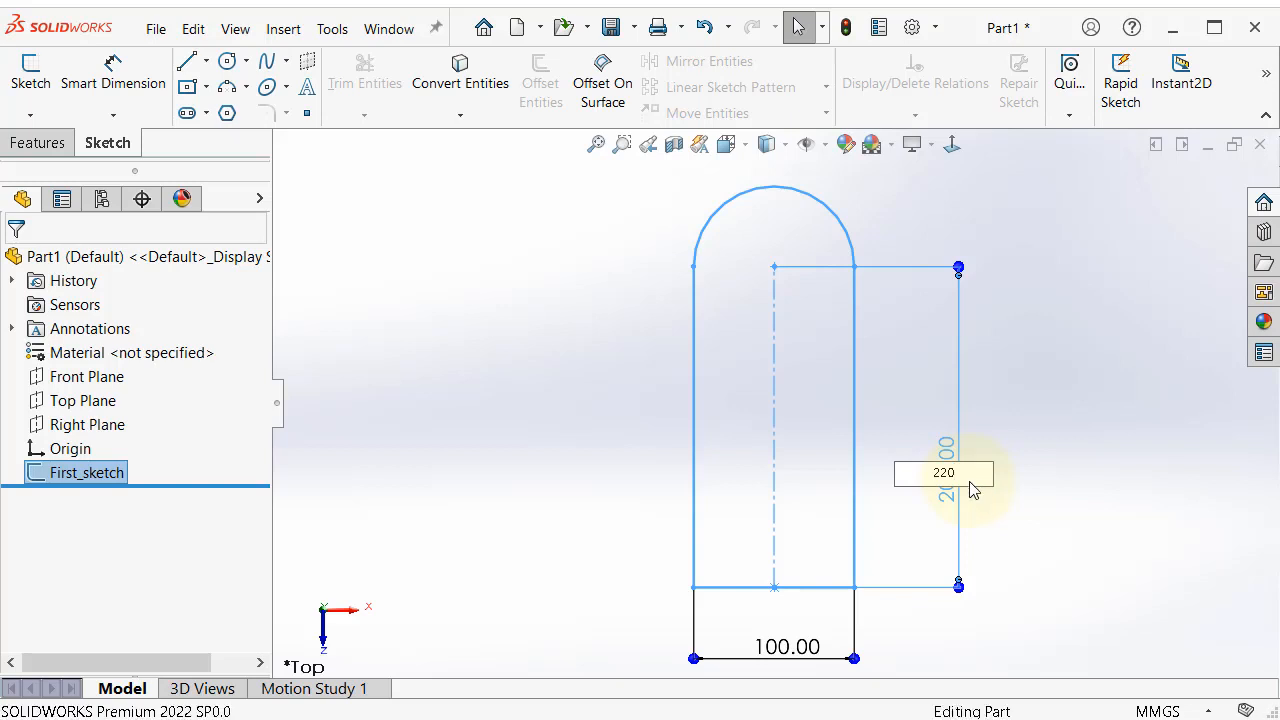
{"action": "key", "text": "Return"}
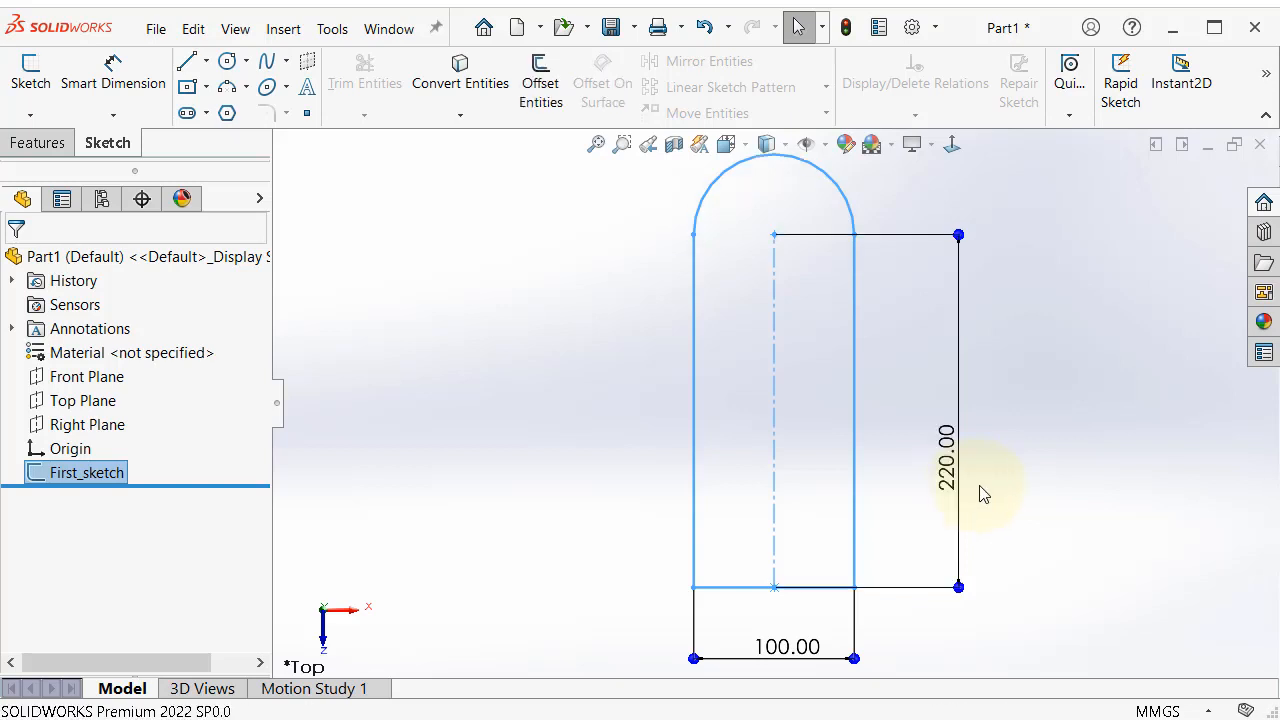
{"action": "key", "text": "f"}
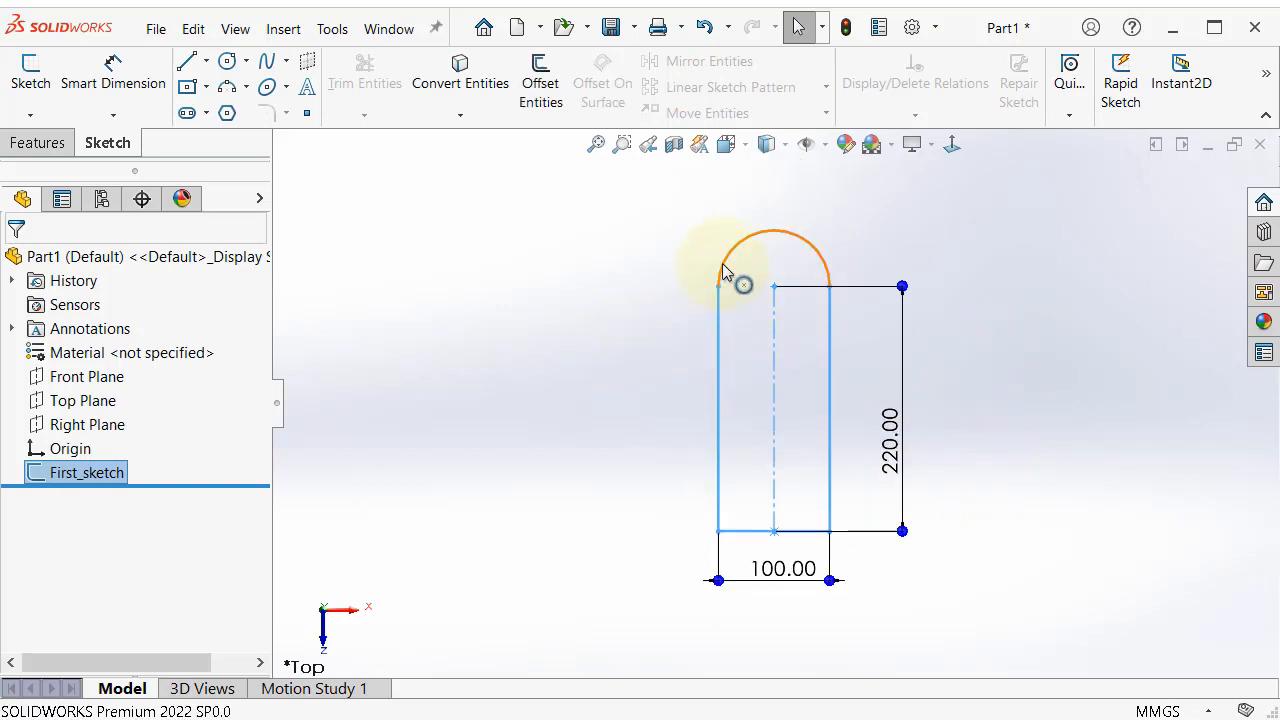
{"action": "left_click", "coordinate": [1018, 343]}
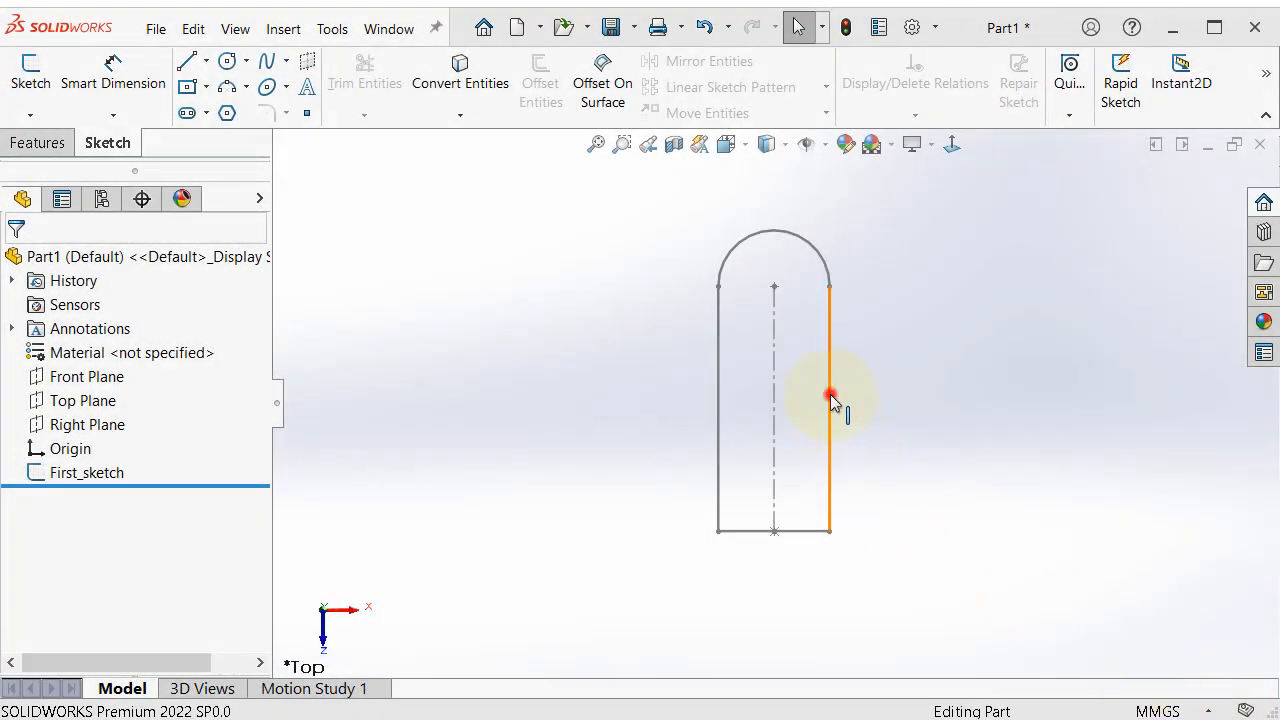
- Reopen First_sketch for editing from the profile's right vertical line and fit the whole sketch in view
{"action": "left_click", "coordinate": [830, 394]}
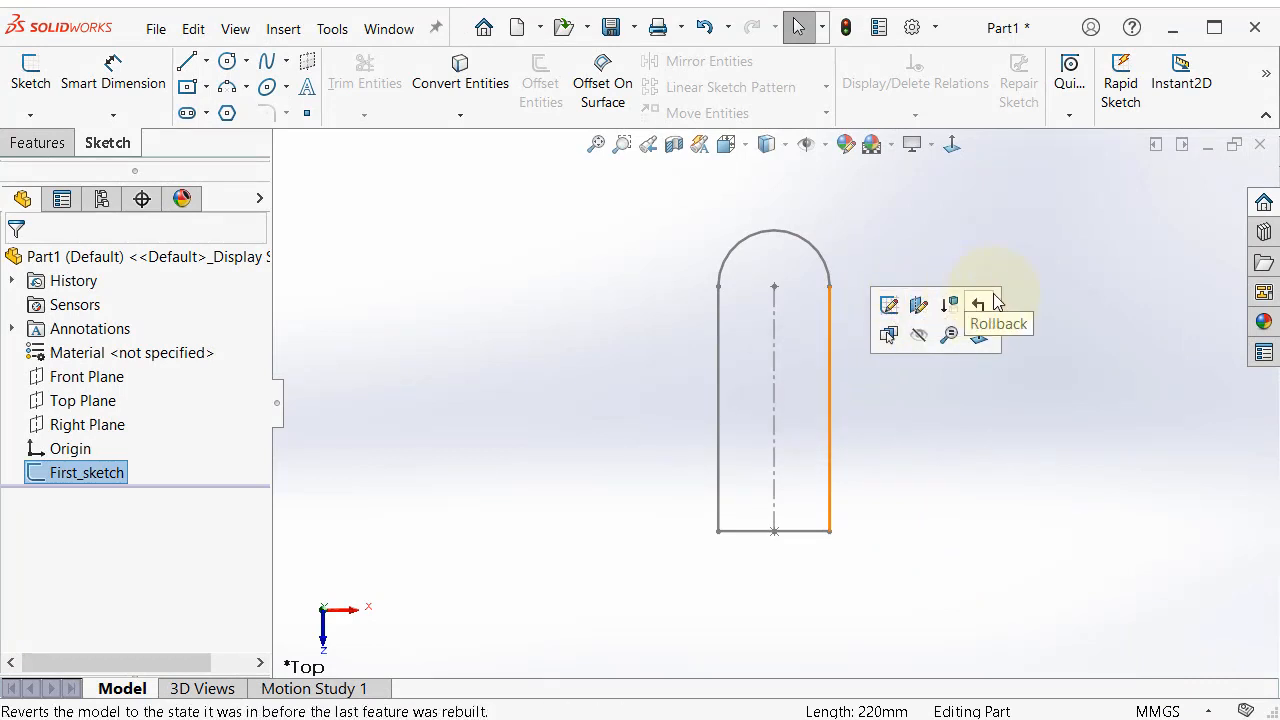
{"action": "left_click", "coordinate": [889, 316]}
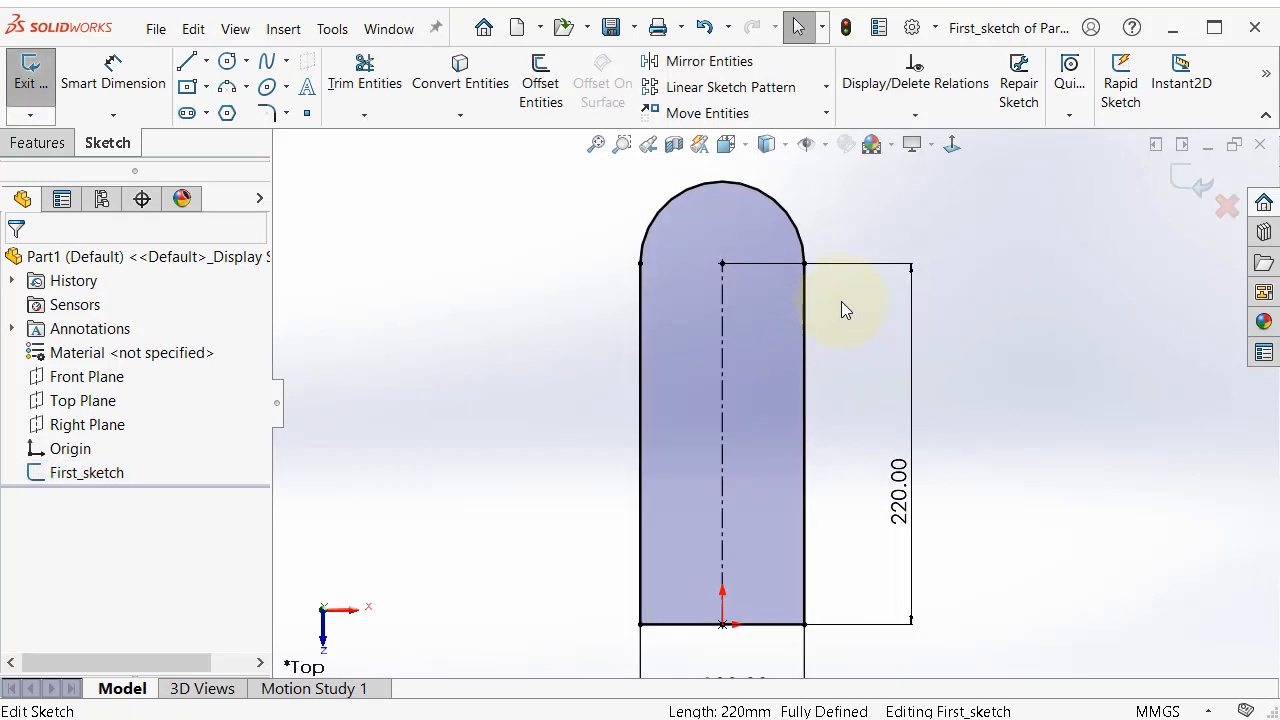
{"action": "left_click", "coordinate": [597, 146]}
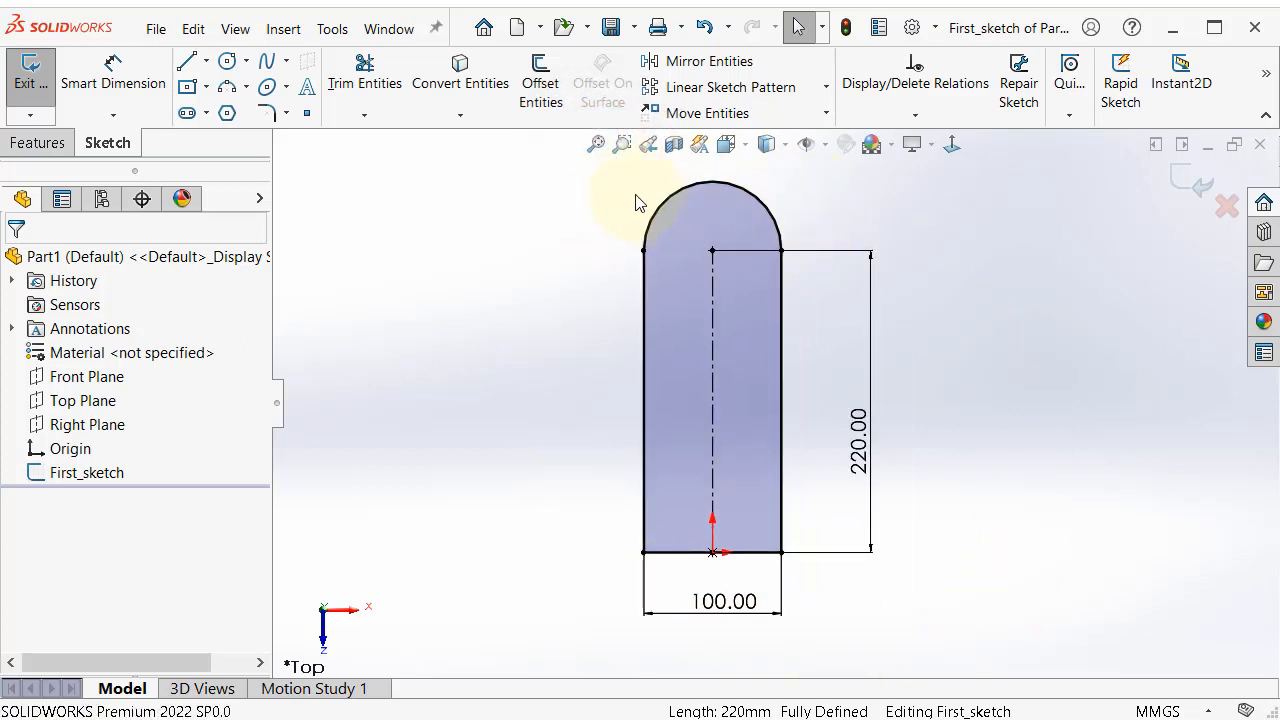
{"action": "left_click", "coordinate": [622, 147]}
{"action": "mouse_move", "coordinate": [500, 184]}
{"action": "left_mouse_down"}
{"action": "mouse_move", "coordinate": [540, 182]}
{"action": "mouse_move", "coordinate": [978, 455]}
{"action": "mouse_move", "coordinate": [990, 530]}
{"action": "left_mouse_up"}
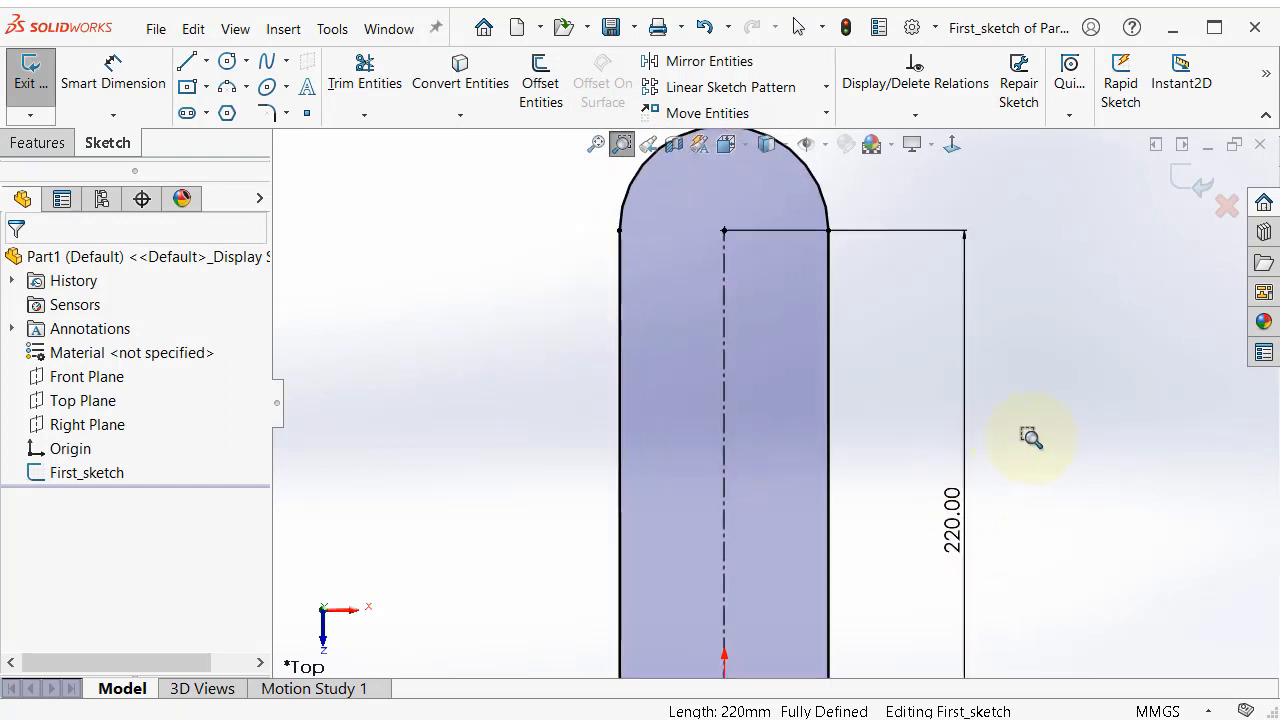
{"action": "mouse_move", "coordinate": [1080, 448]}
{"action": "left_mouse_down"}
{"action": "mouse_move", "coordinate": [714, 350]}
{"action": "mouse_move", "coordinate": [409, 211]}
{"action": "left_mouse_up"}
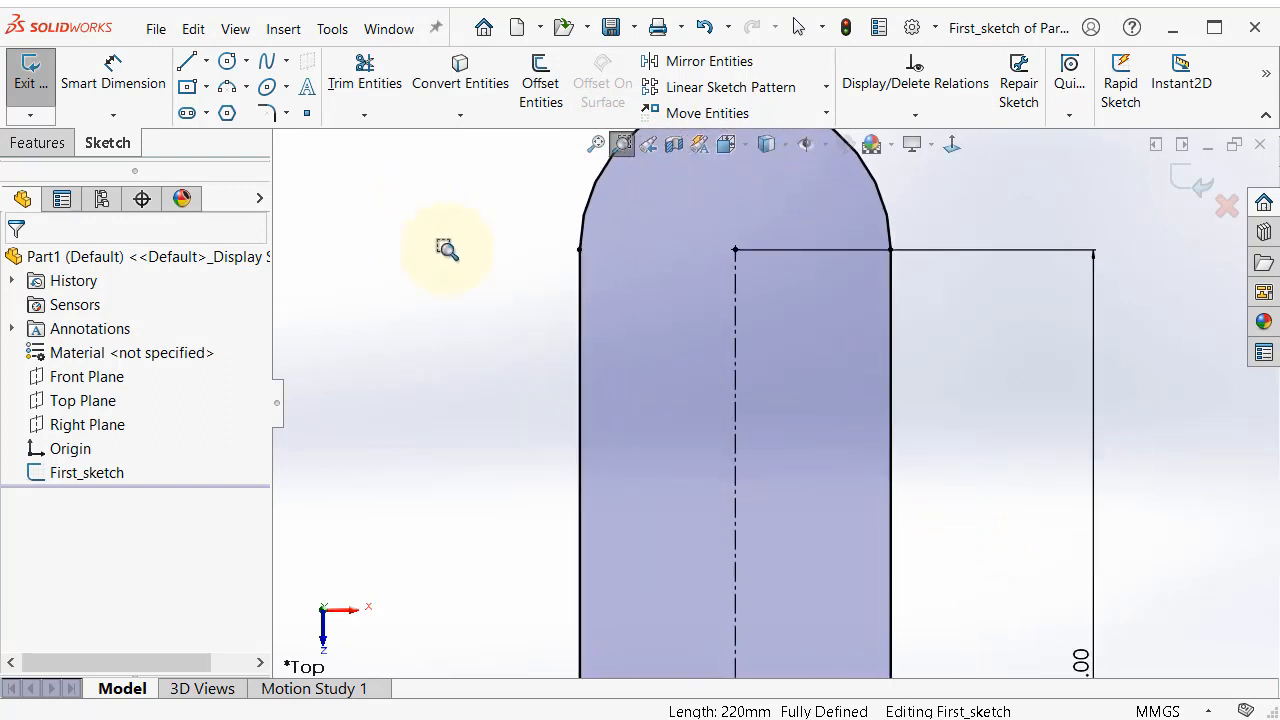
{"action": "scroll", "coordinate": [594, 295], "scroll_direction": "down", "scroll_amount": 3}
{"action": "scroll", "coordinate": [600, 305], "scroll_direction": "up", "scroll_amount": 7}
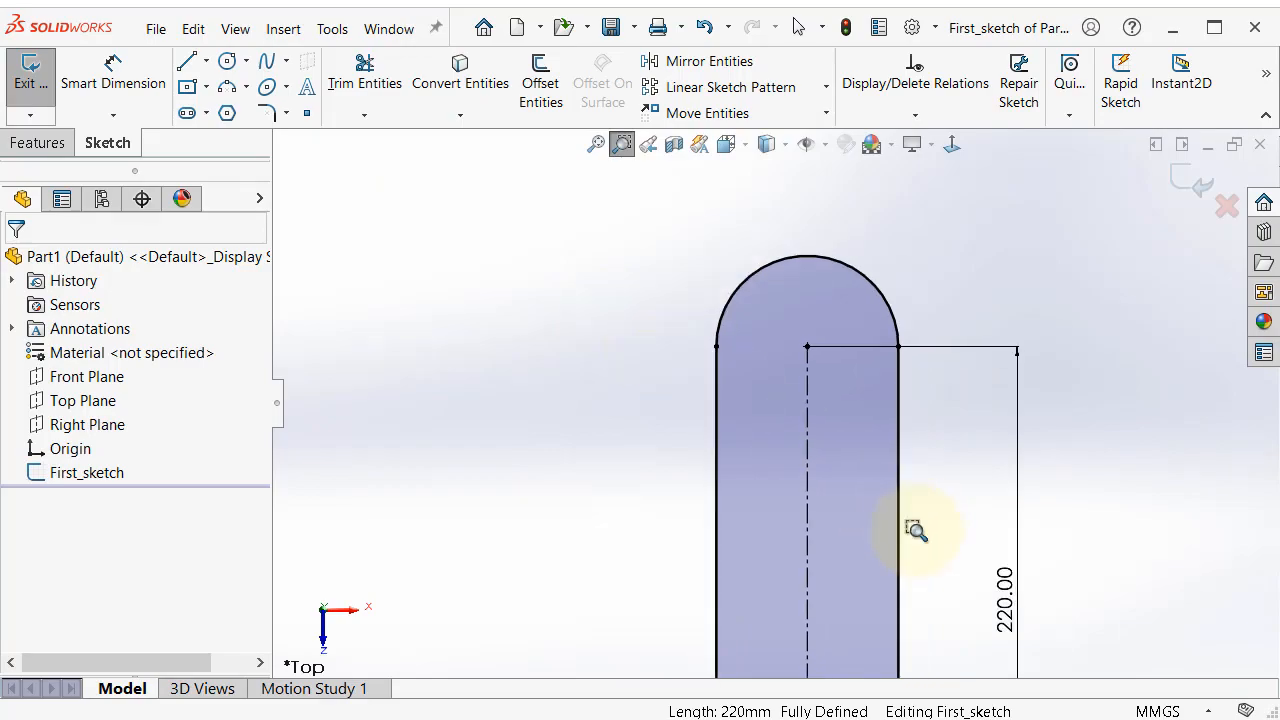
{"action": "left_click", "coordinate": [596, 145]}
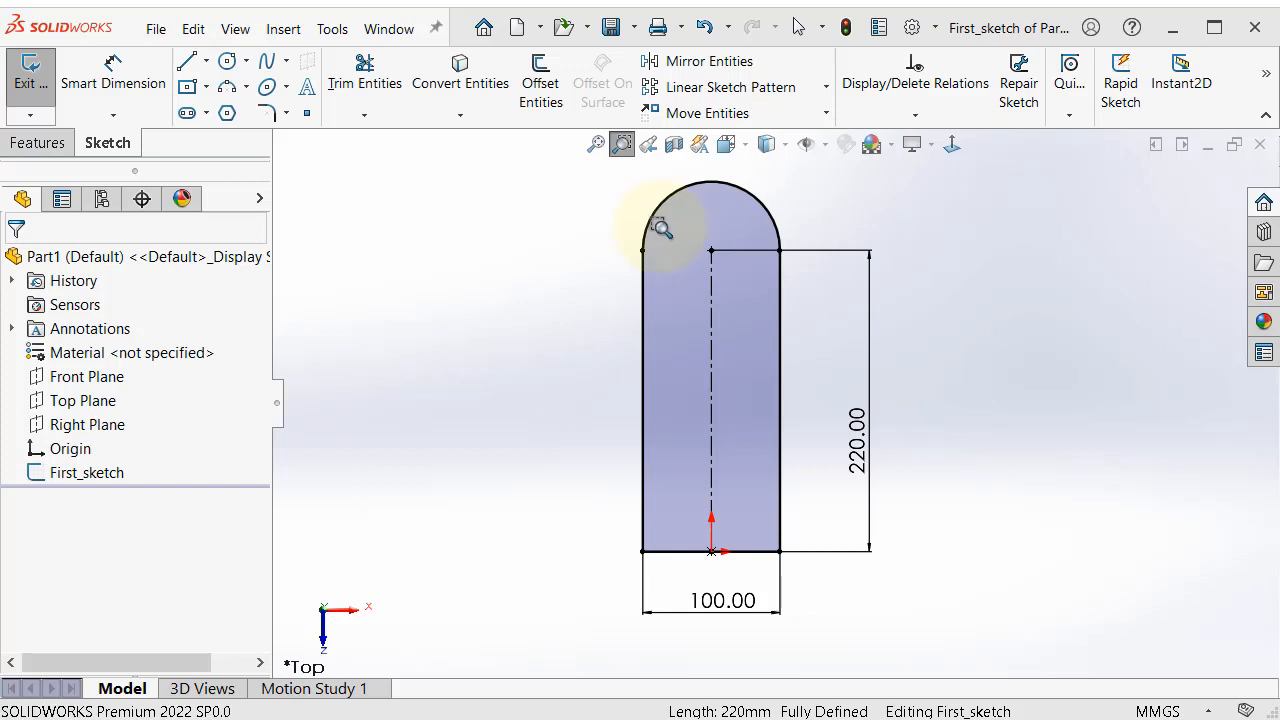
- Extrude the round-topped profile from its open sketch as a 10 mm blind boss and clear the selection
{"action": "left_click", "coordinate": [44, 145]}
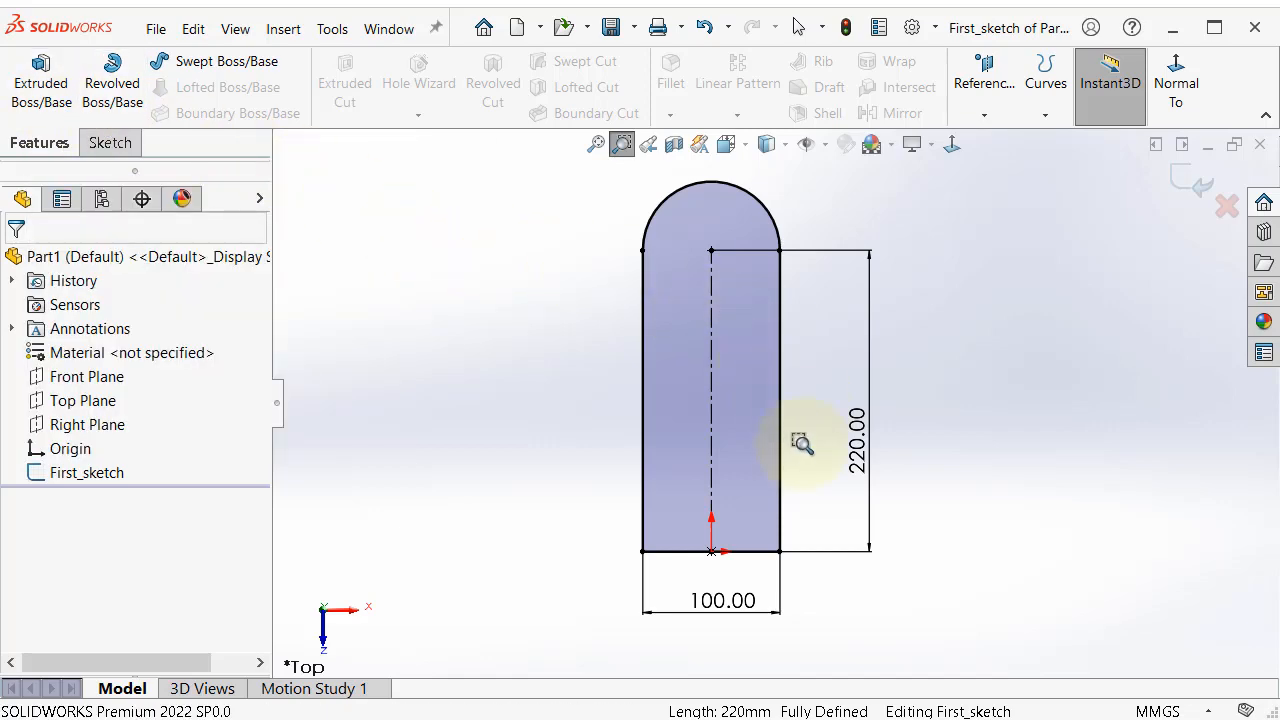
{"action": "left_click", "coordinate": [42, 78]}
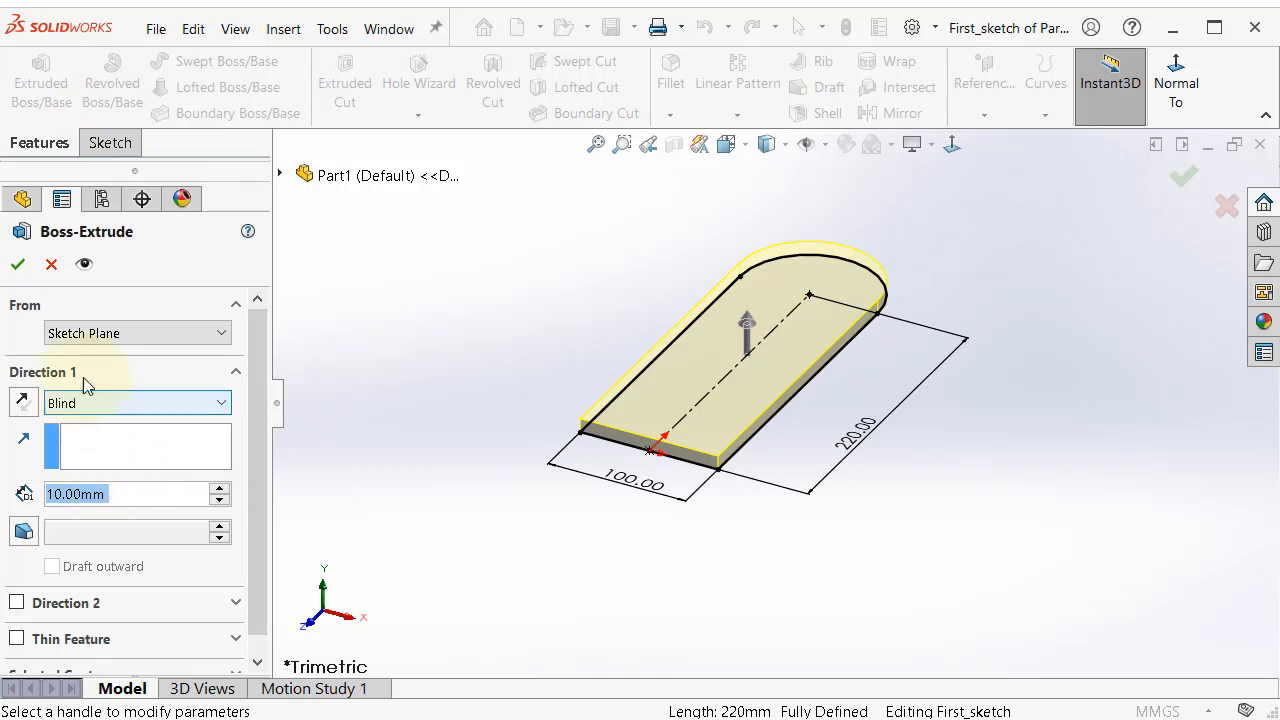
{"action": "left_click", "coordinate": [18, 264]}
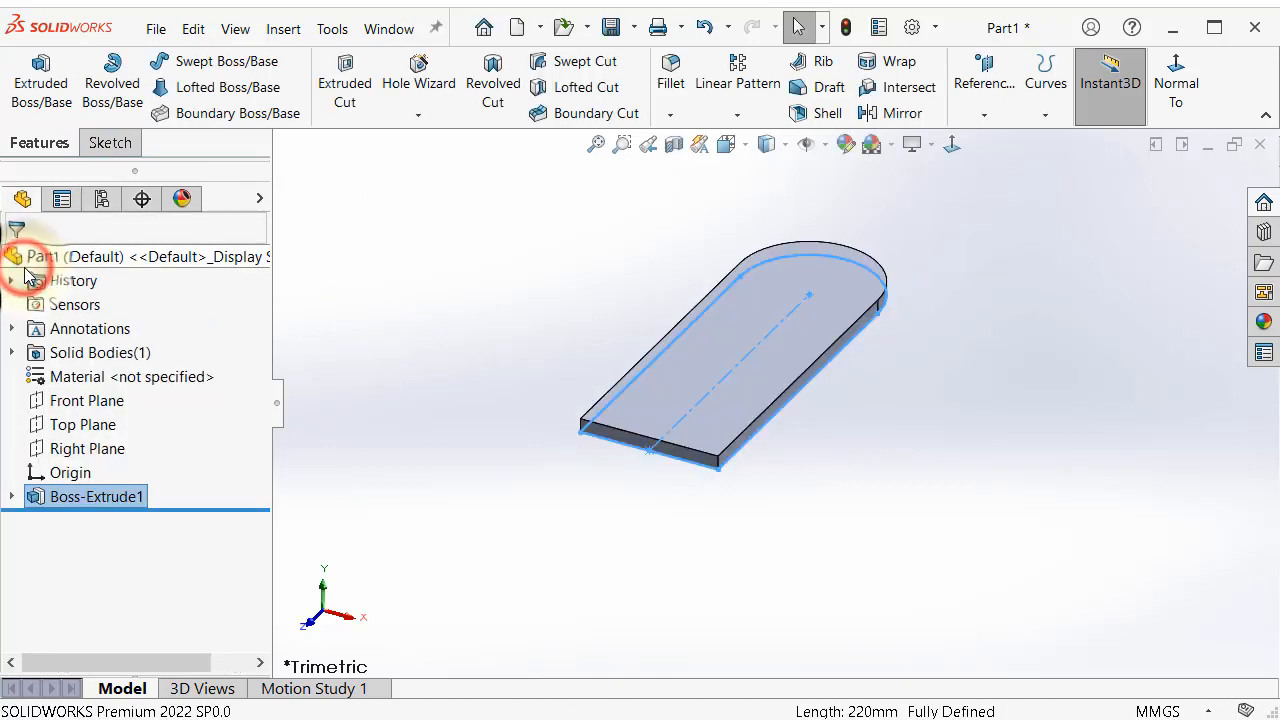
{"action": "left_click", "coordinate": [519, 304]}
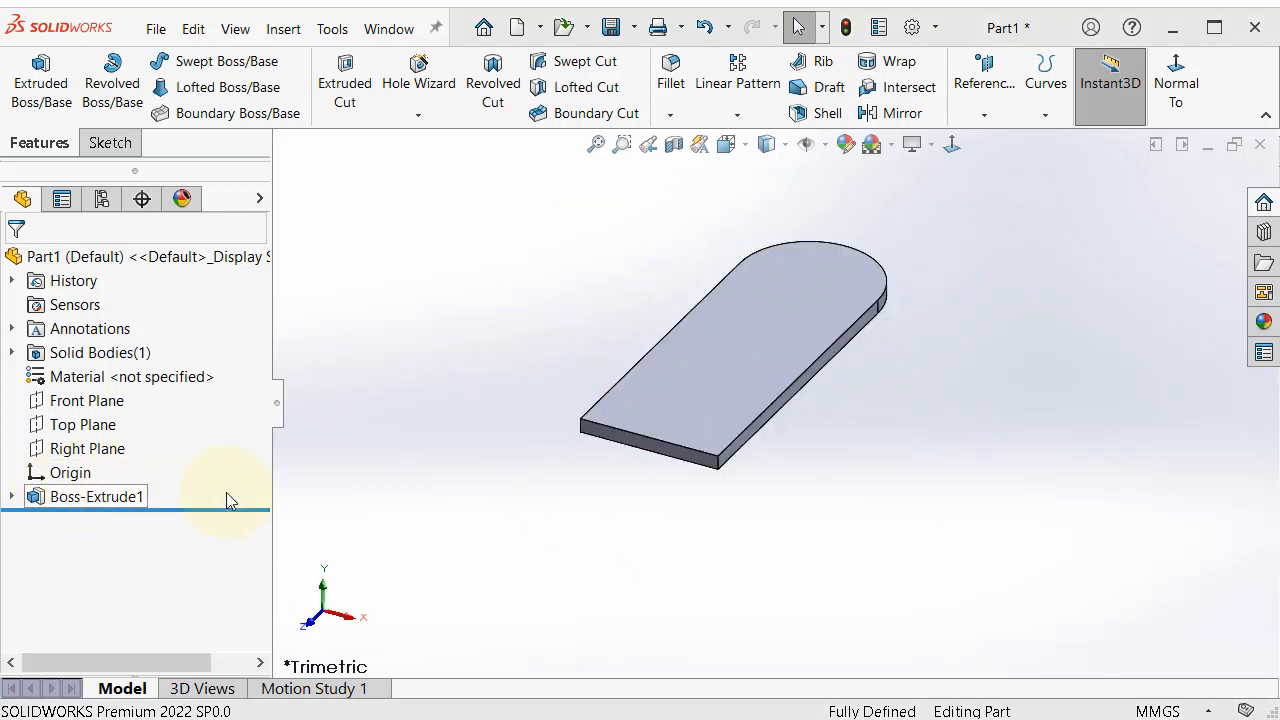
- Set the centerline length dimension of First_sketch to 200 mm under Boss-Extrude1, without opening the sketch for editing
{"action": "left_click", "coordinate": [13, 497]}
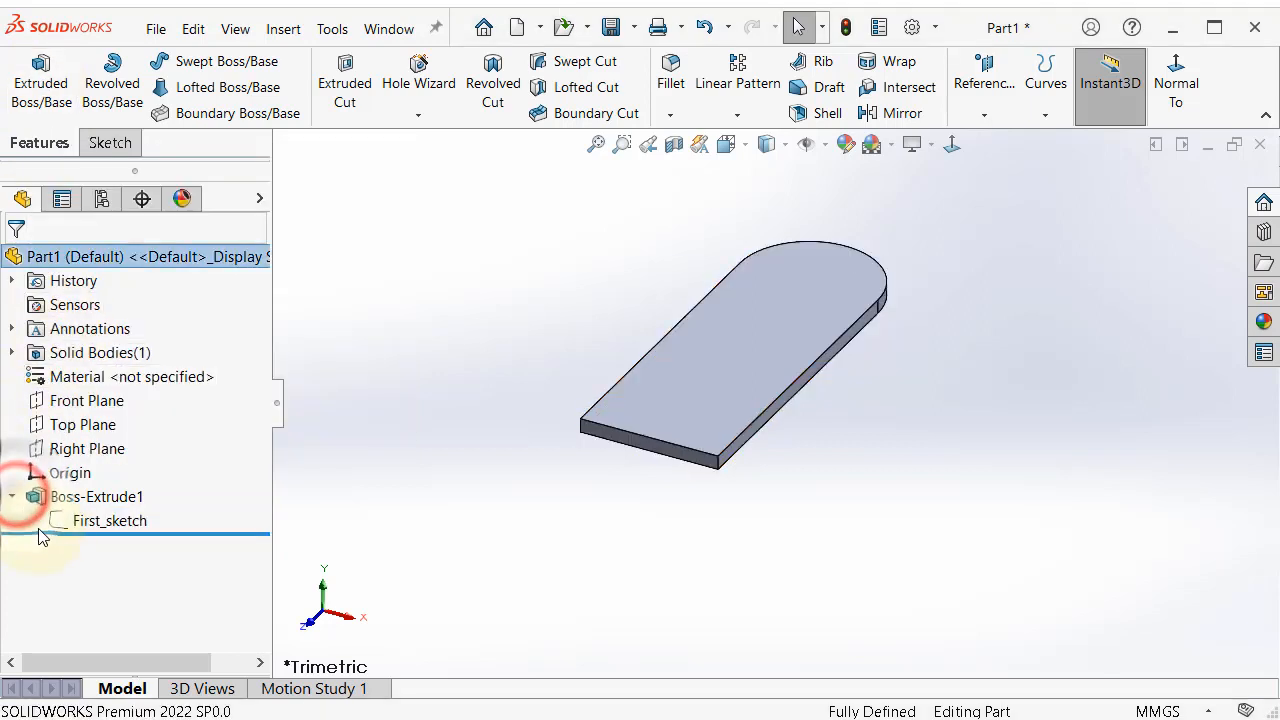
{"action": "left_click", "coordinate": [124, 521]}
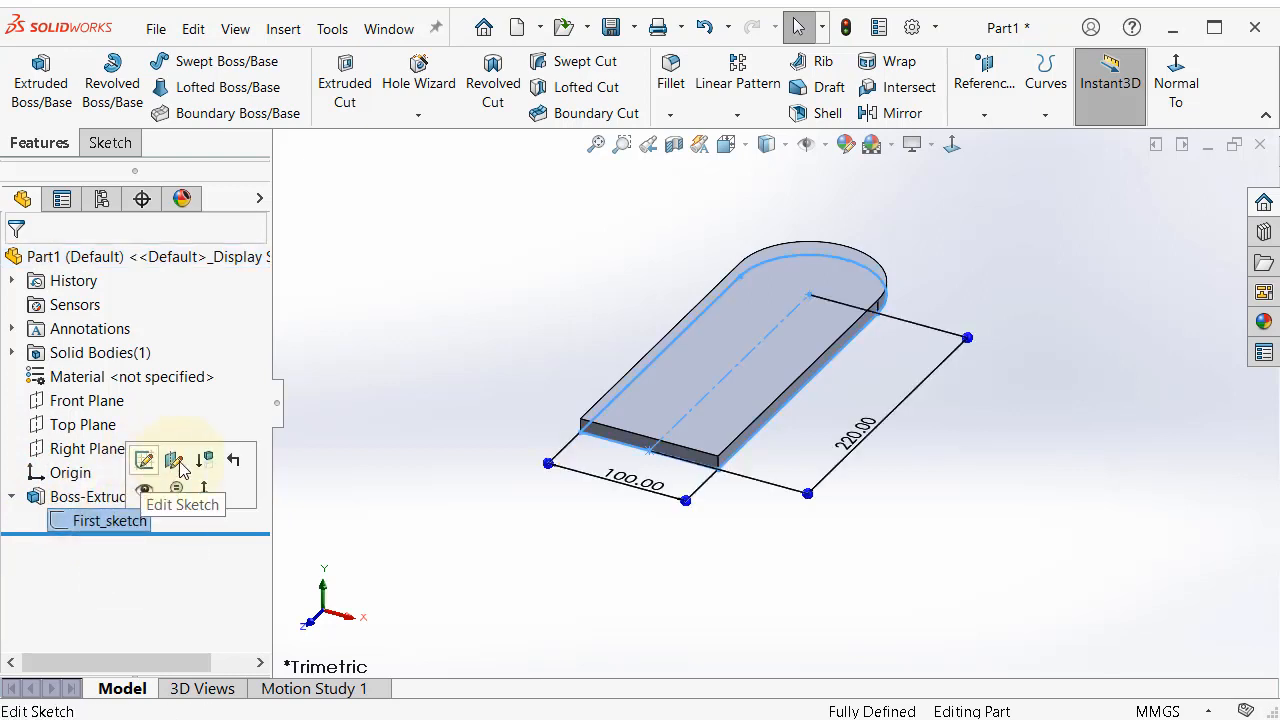
{"action": "double_click", "coordinate": [866, 425]}
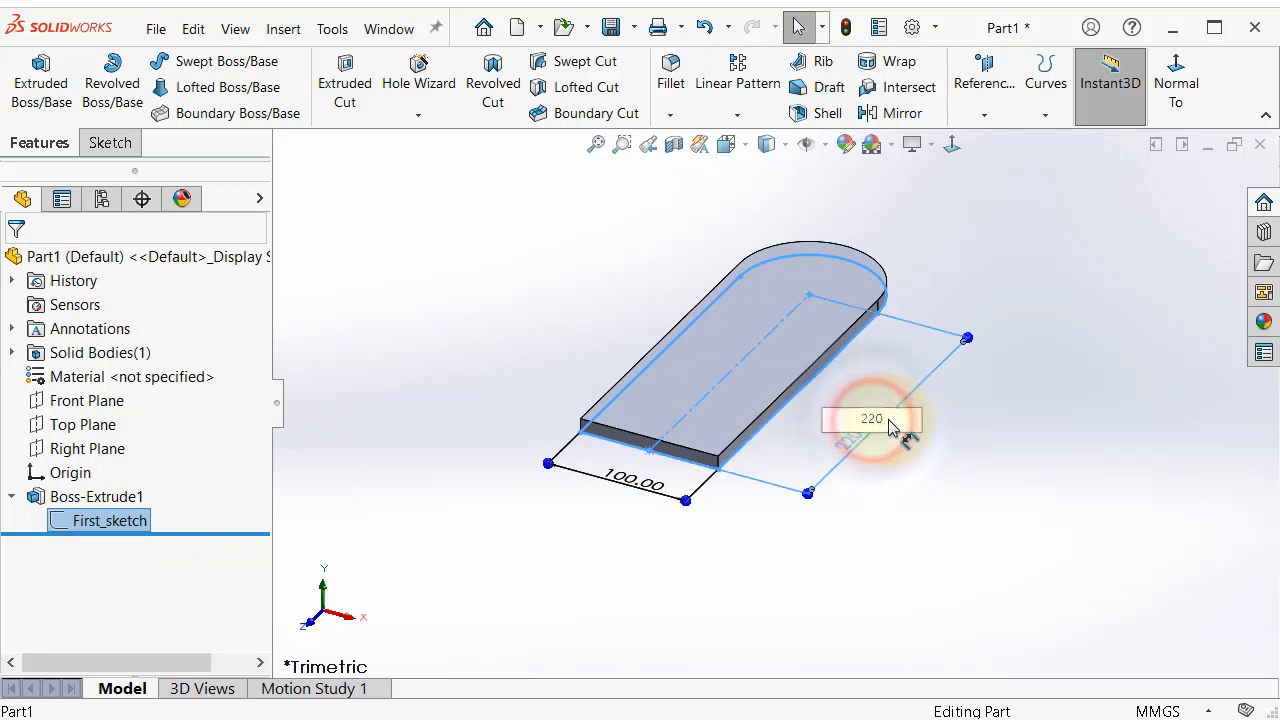
{"action": "double_click", "coordinate": [888, 424]}
{"action": "type", "text": "2"}
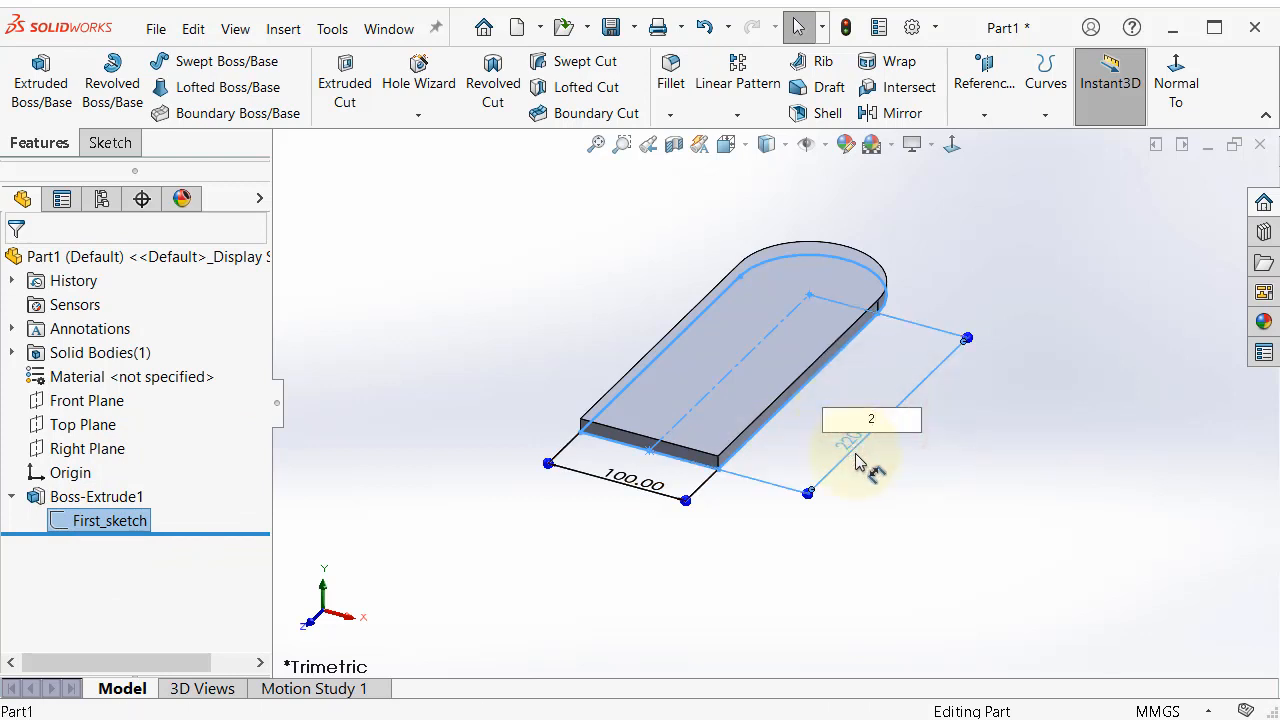
{"action": "type", "text": "00"}
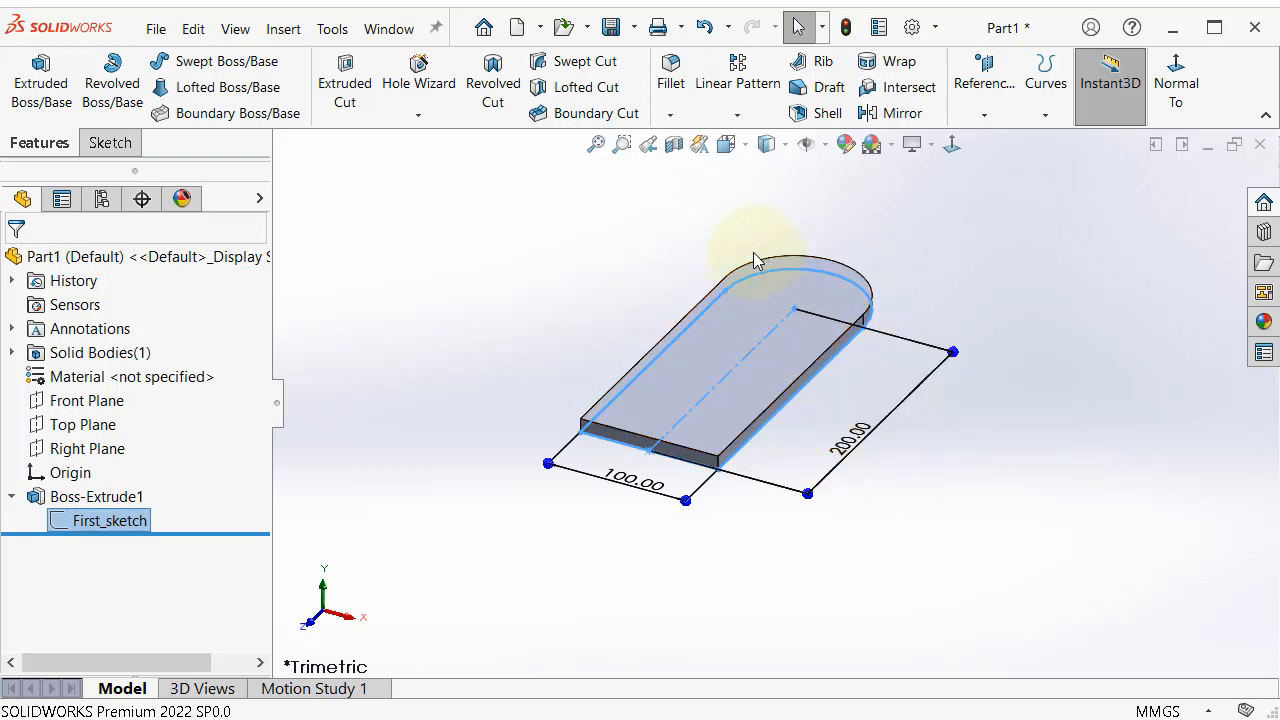
{"action": "scroll", "coordinate": [754, 266], "scroll_direction": "down", "scroll_amount": 3}
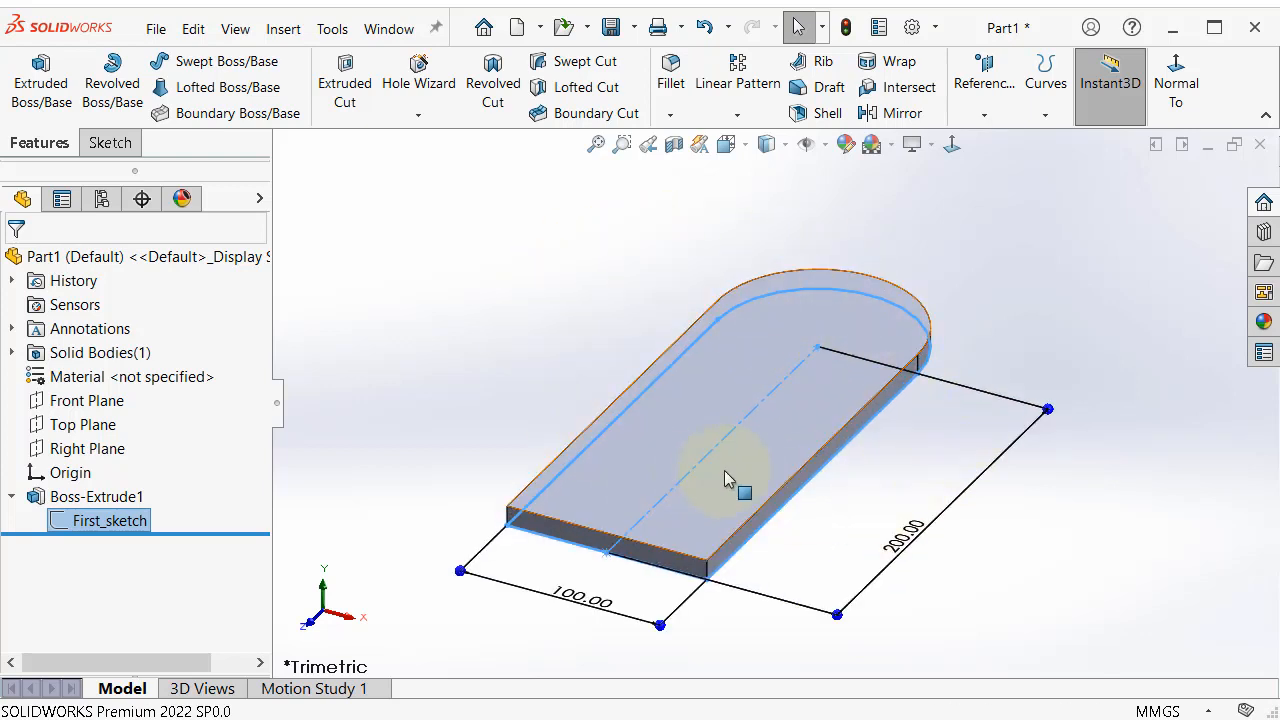
{"action": "left_click", "coordinate": [486, 280]}
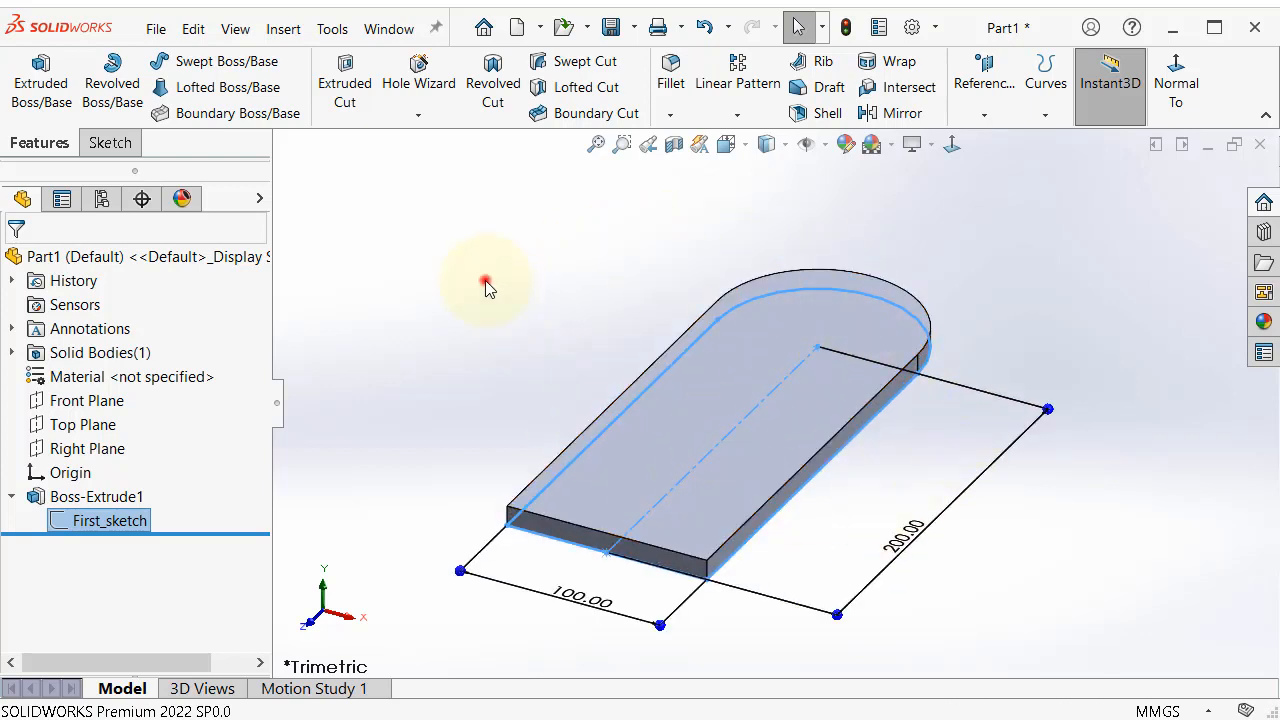
- Delete the Boss-Extrude1 feature while keeping its absorbed First_sketch
{"action": "right_click", "coordinate": [112, 508]}
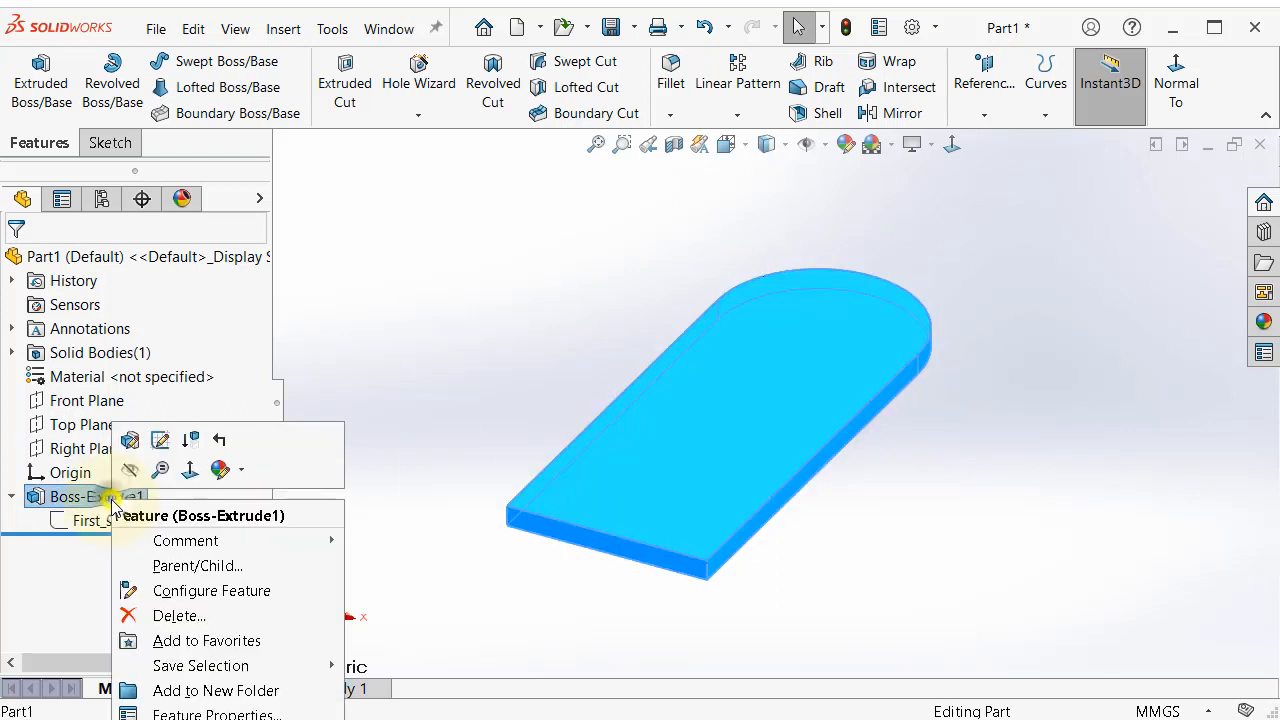
{"action": "left_click", "coordinate": [168, 616]}
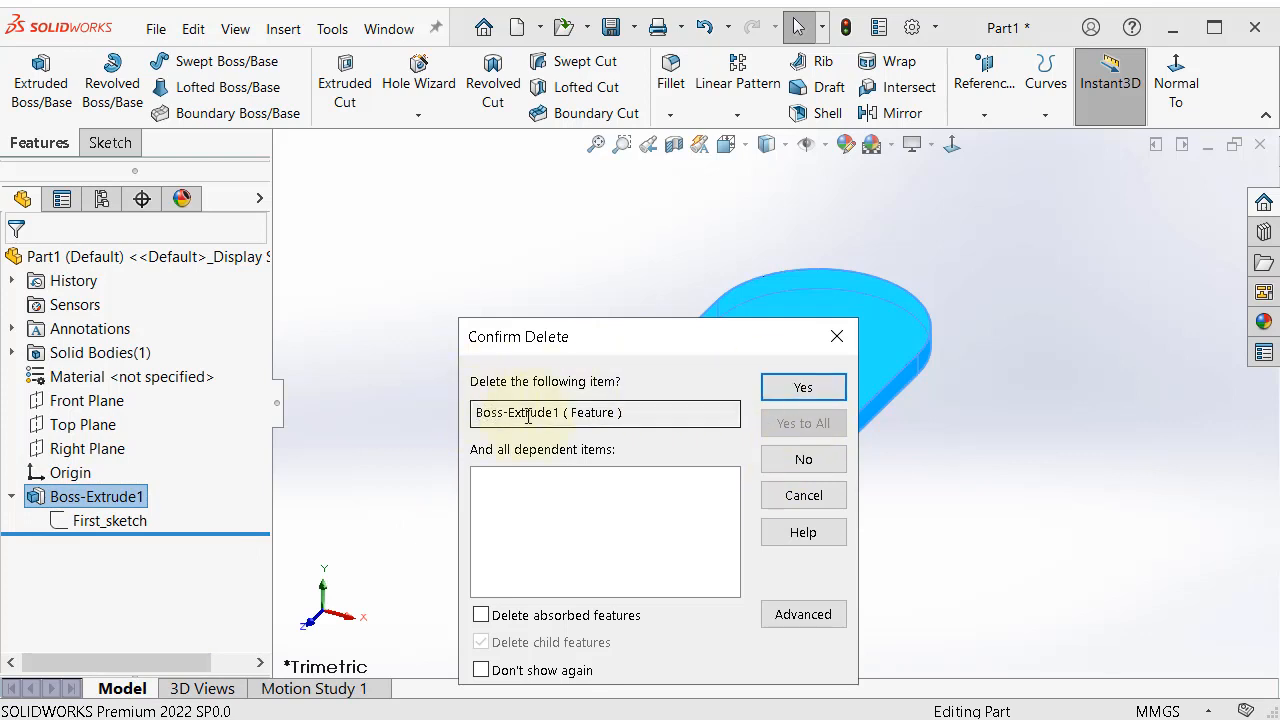
{"action": "left_click", "coordinate": [801, 395]}
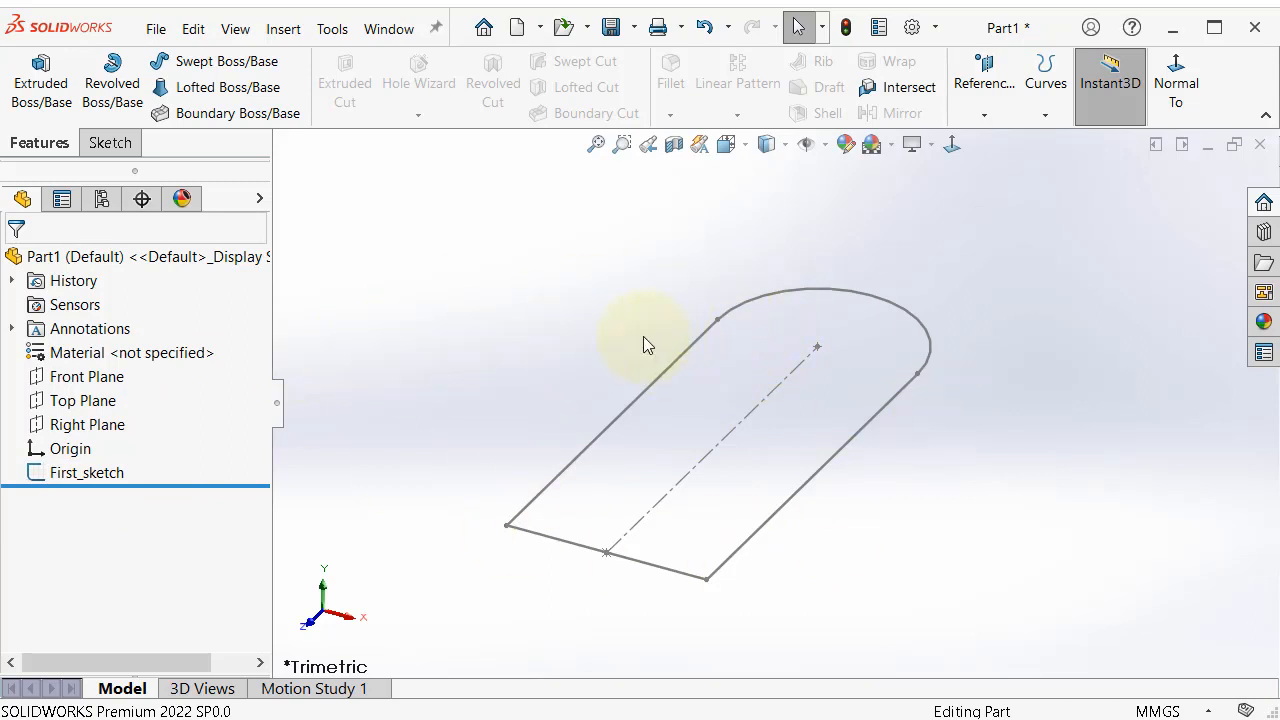
- Extrude First_sketch from the sketch plane as a blind boss 10 mm thick
{"action": "left_click", "coordinate": [68, 476]}
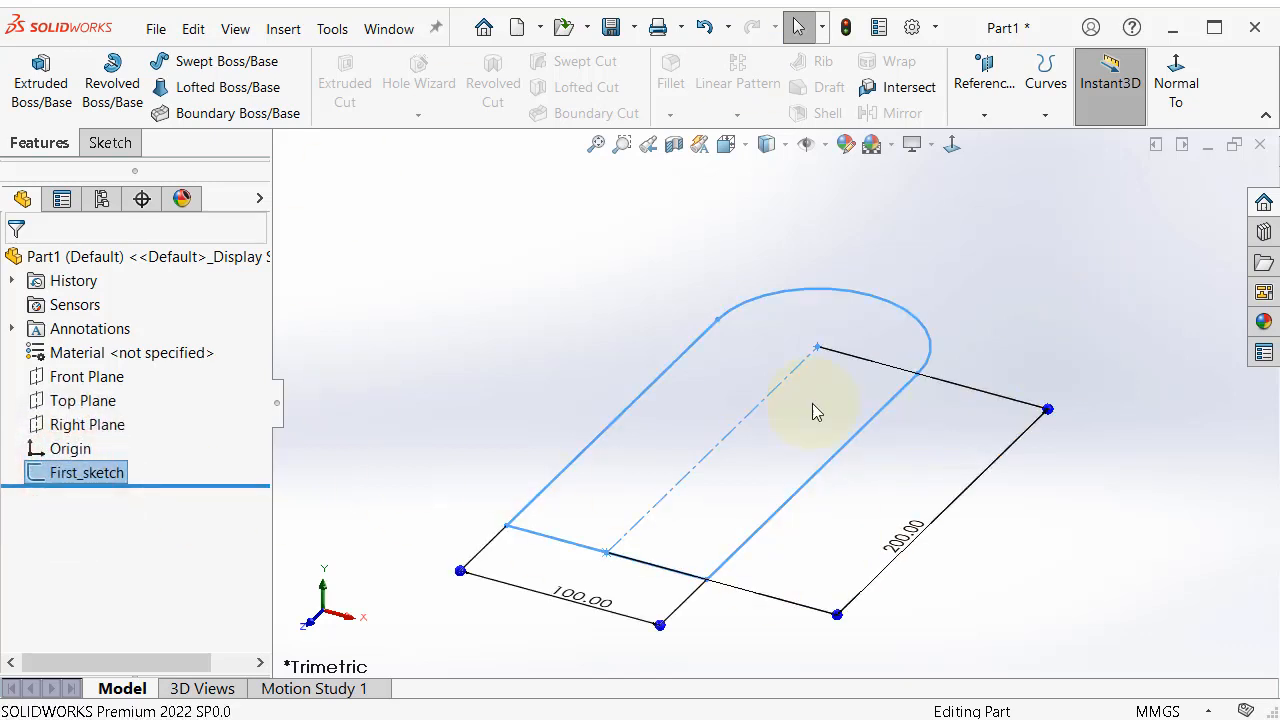
{"action": "left_click", "coordinate": [57, 92]}
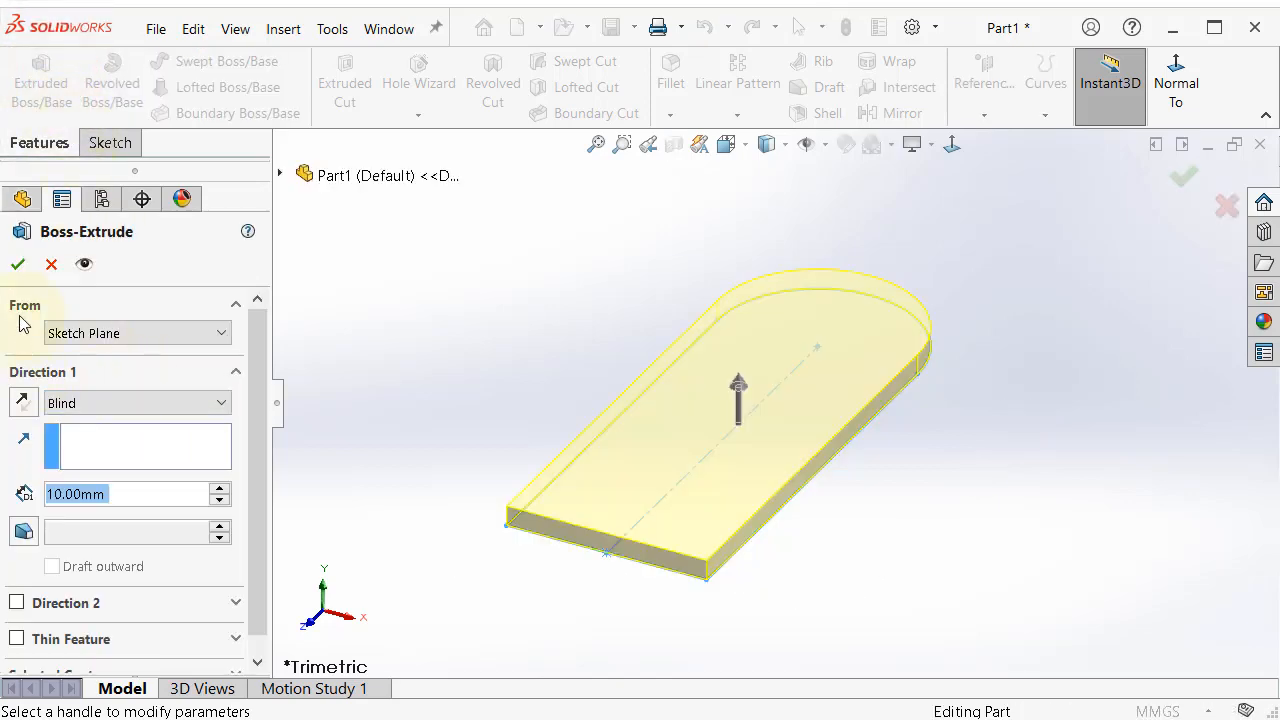
{"action": "left_click", "coordinate": [18, 264]}
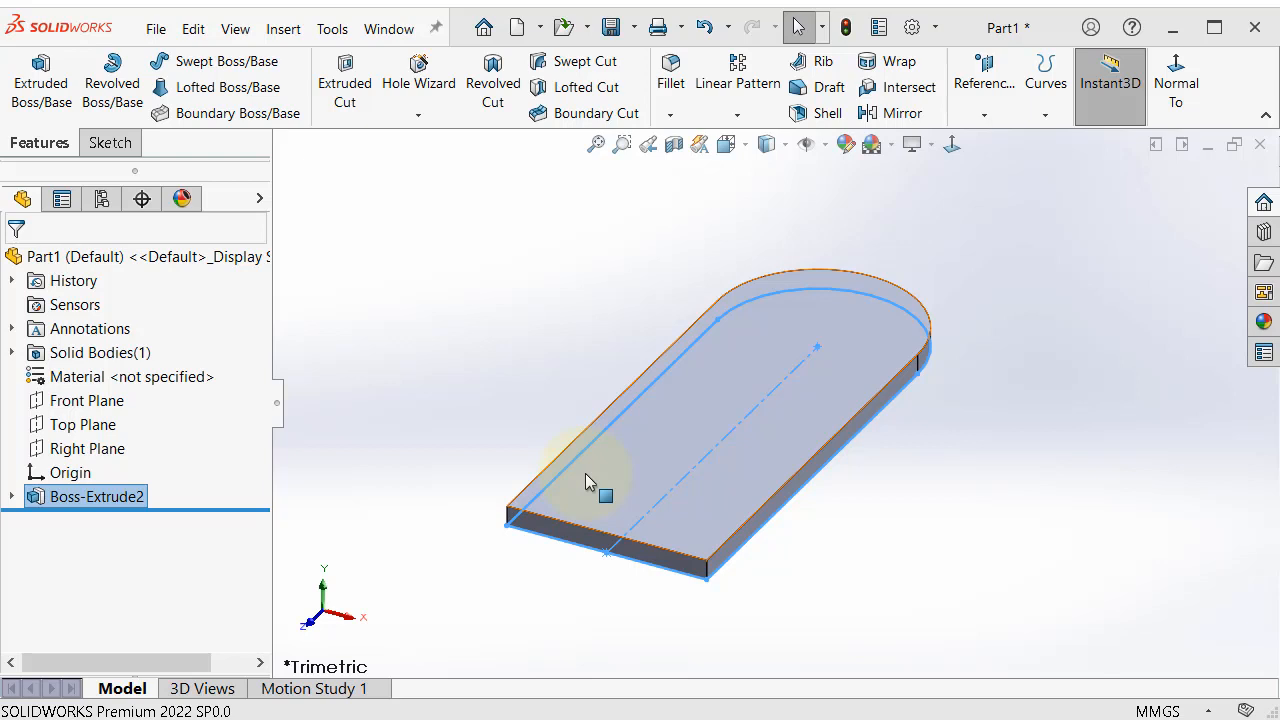
- Rename the Boss-Extrude2 feature as Boss-Extrude1 and clear the selection
{"action": "right_click", "coordinate": [135, 506]}
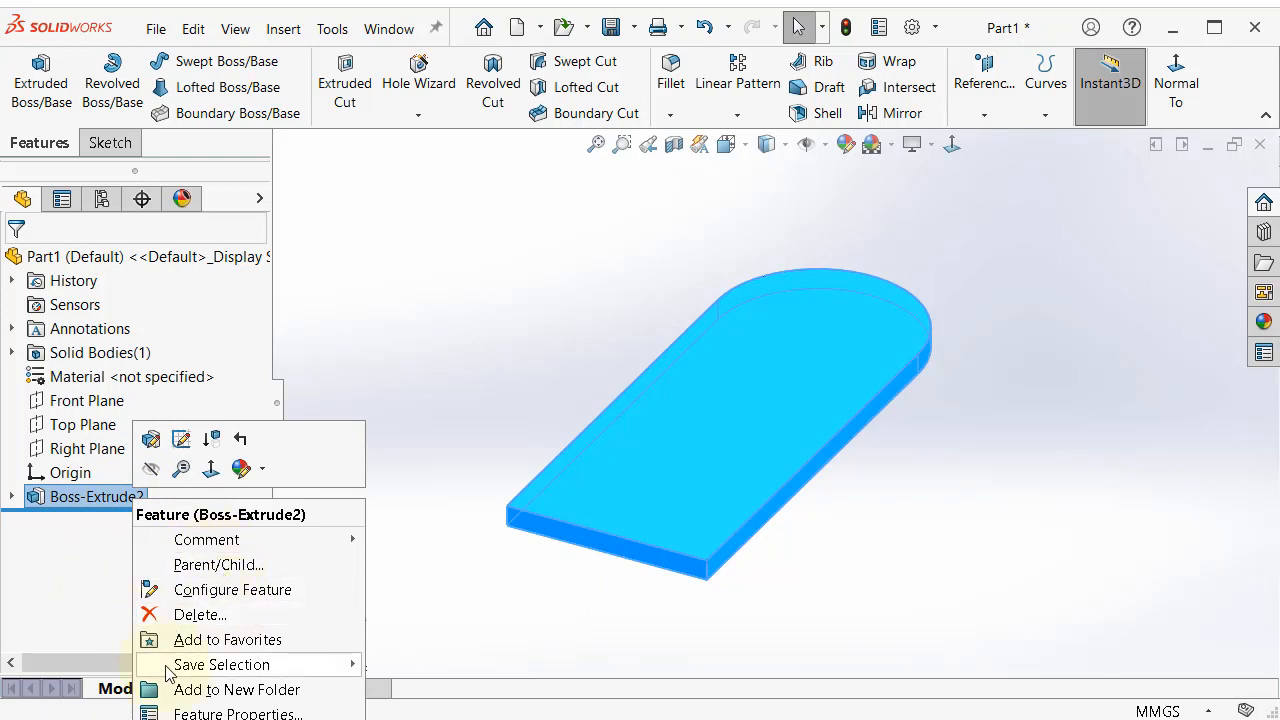
{"action": "left_click", "coordinate": [75, 549]}
{"action": "left_click", "coordinate": [85, 497]}
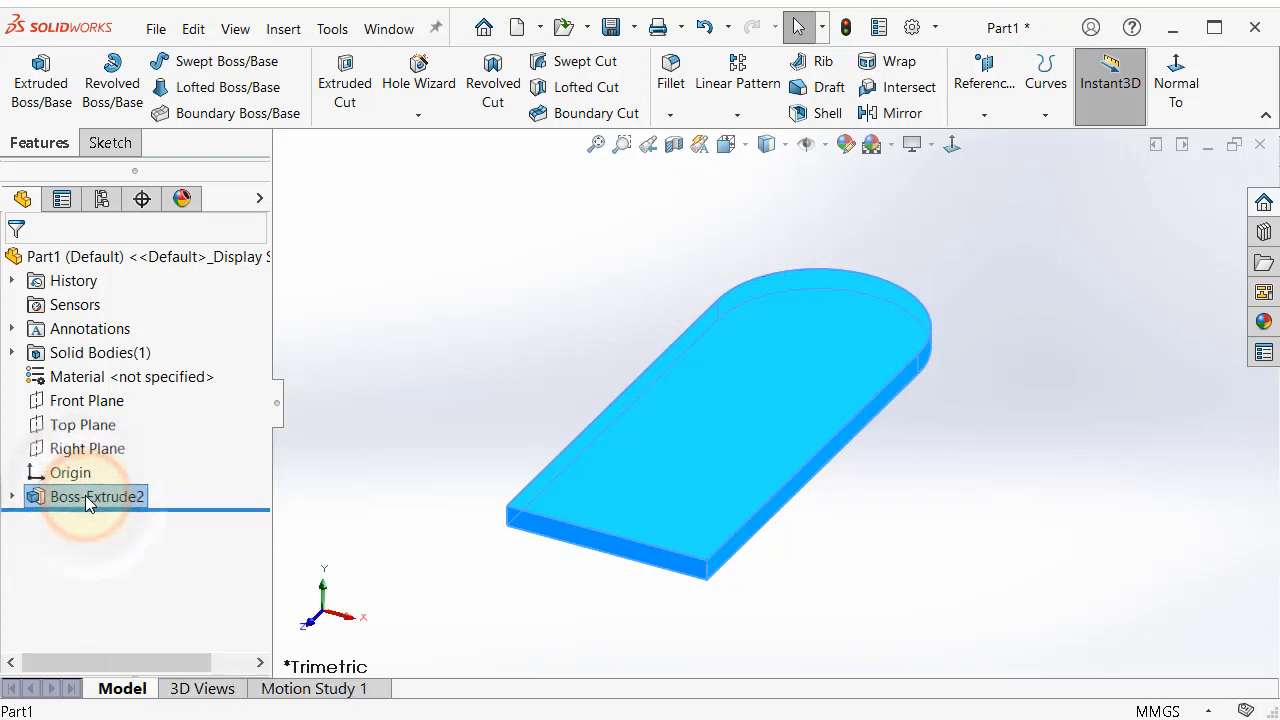
{"action": "left_click", "coordinate": [85, 497]}
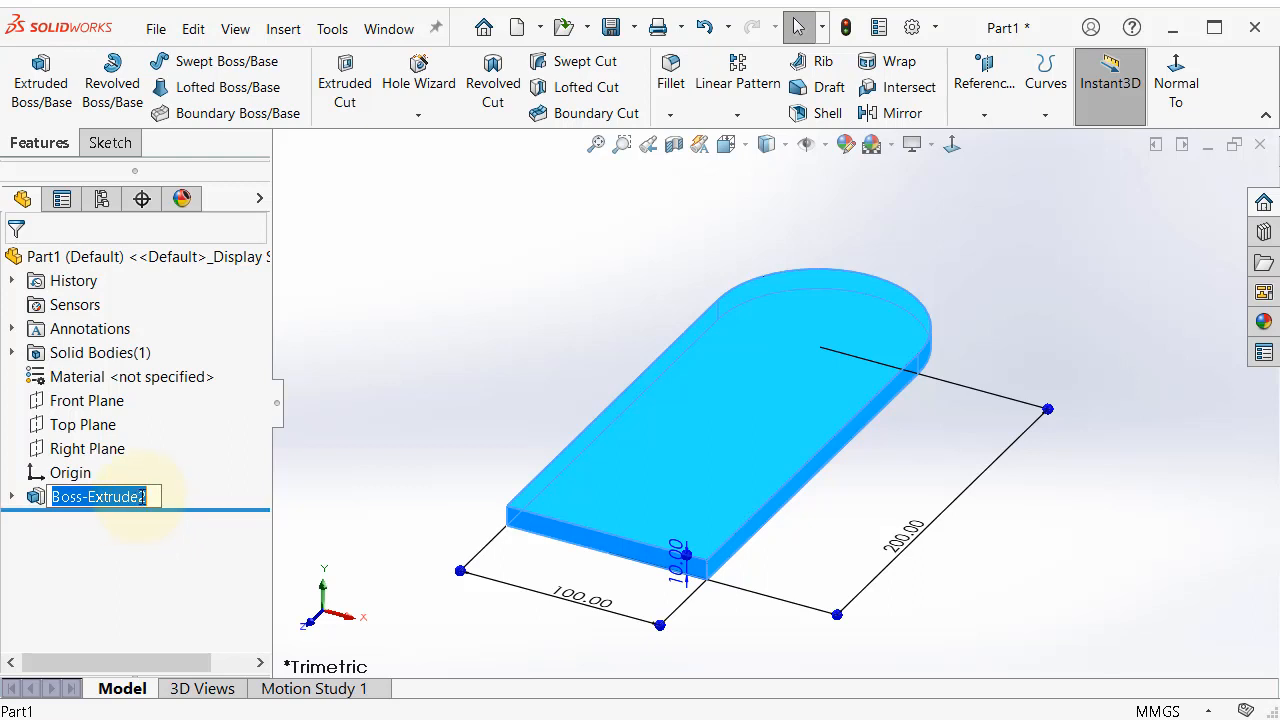
{"action": "left_click_drag", "start_coordinate": [148, 496], "coordinate": [139, 496]}
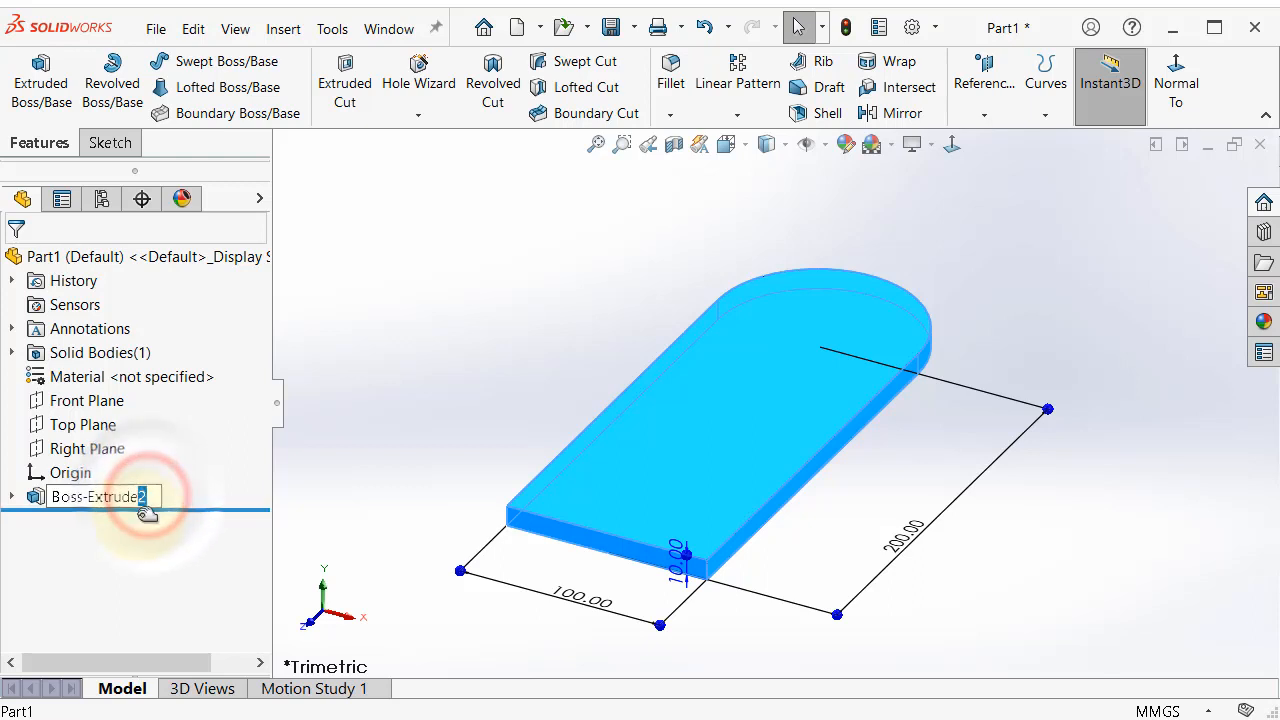
{"action": "type", "text": "1"}
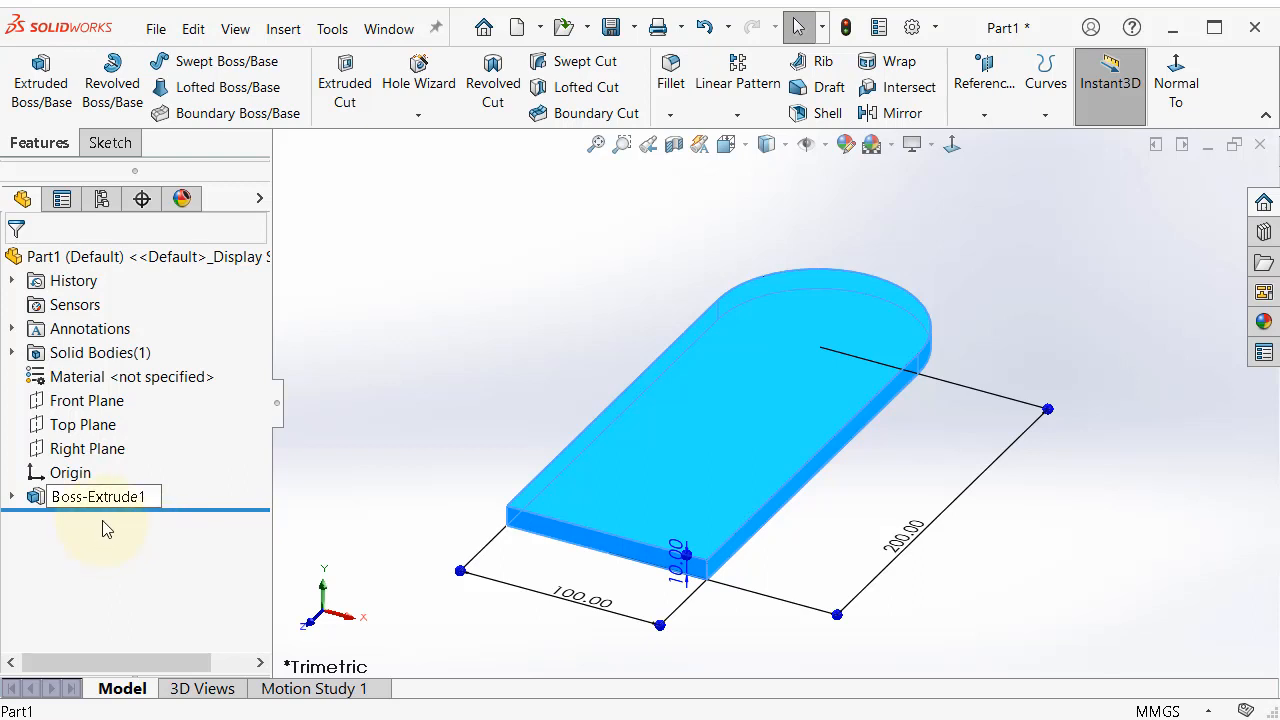
{"action": "key", "text": "Return"}
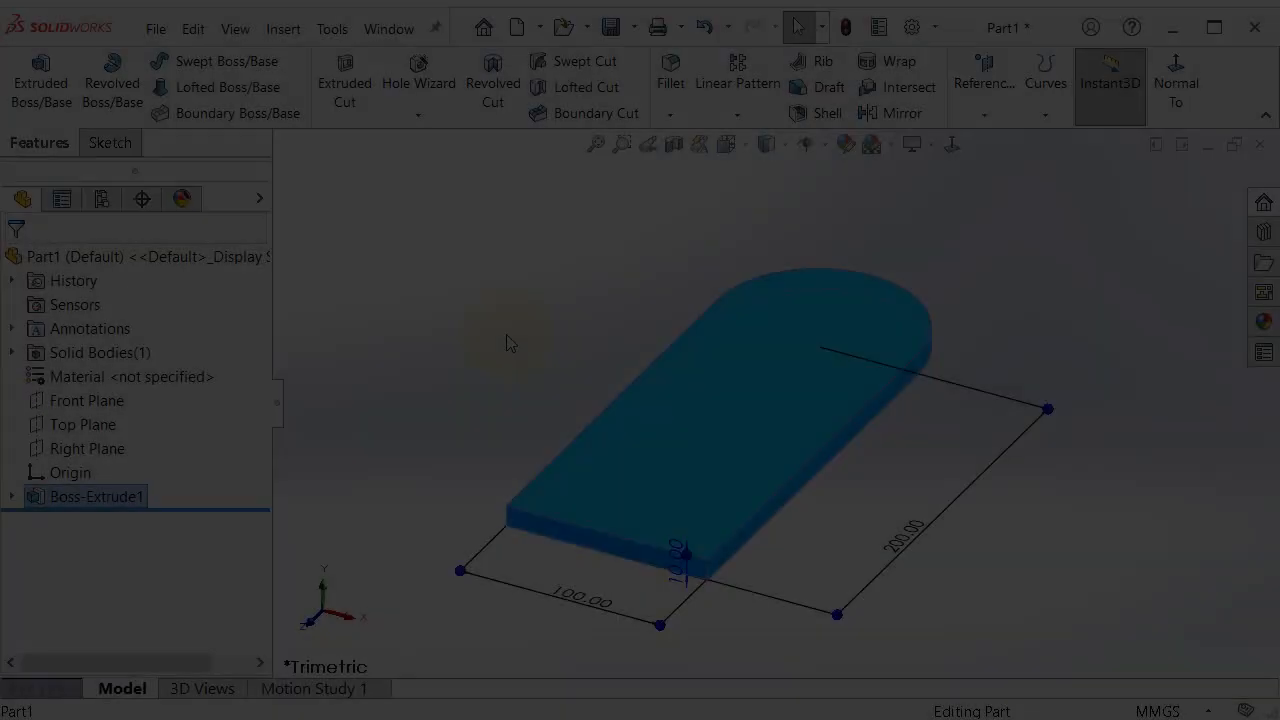
{"action": "left_click", "coordinate": [507, 334]}
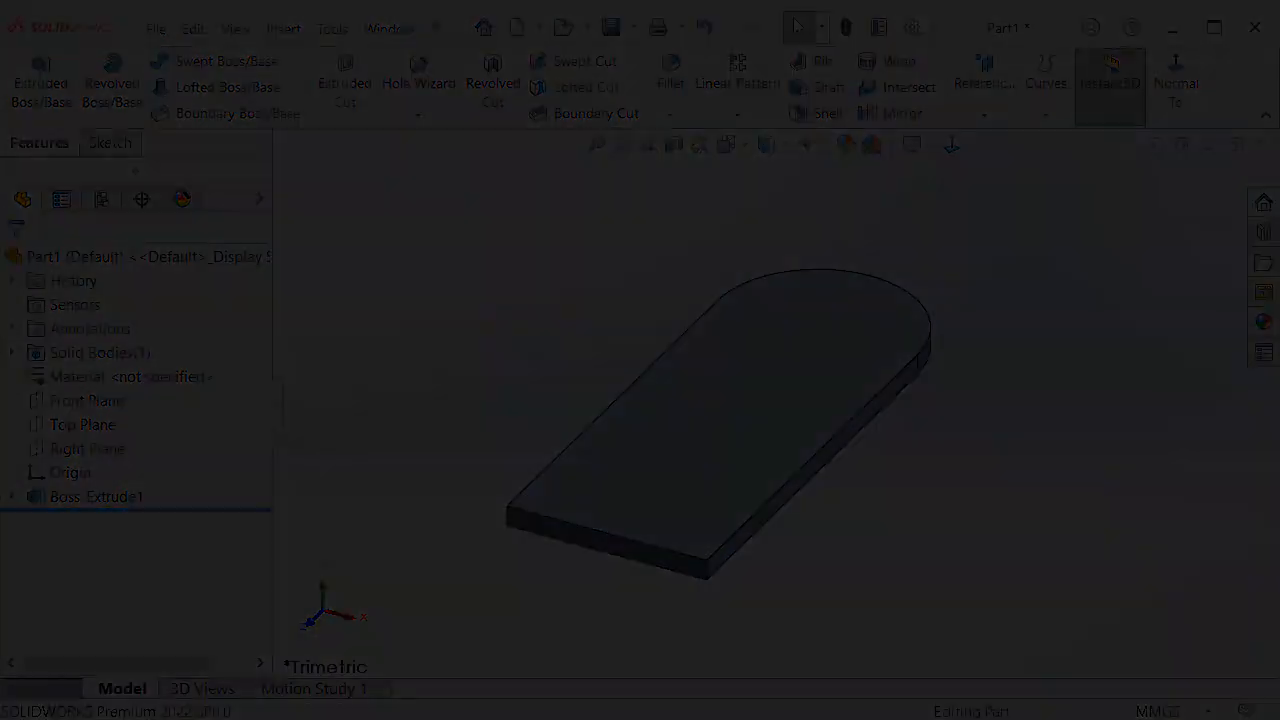